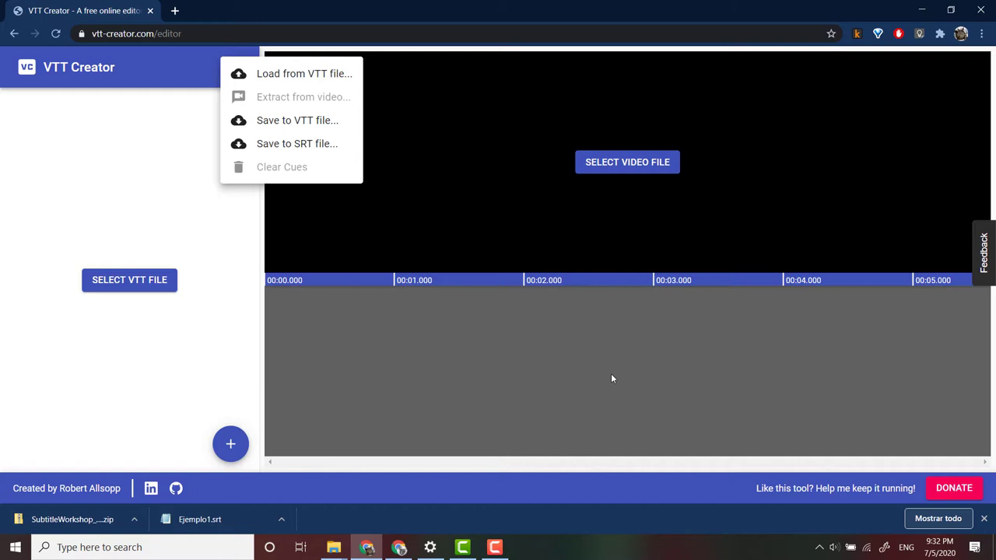
- Search the web for "subtitle workshop" in a new browser tab
left_click(426, 326)
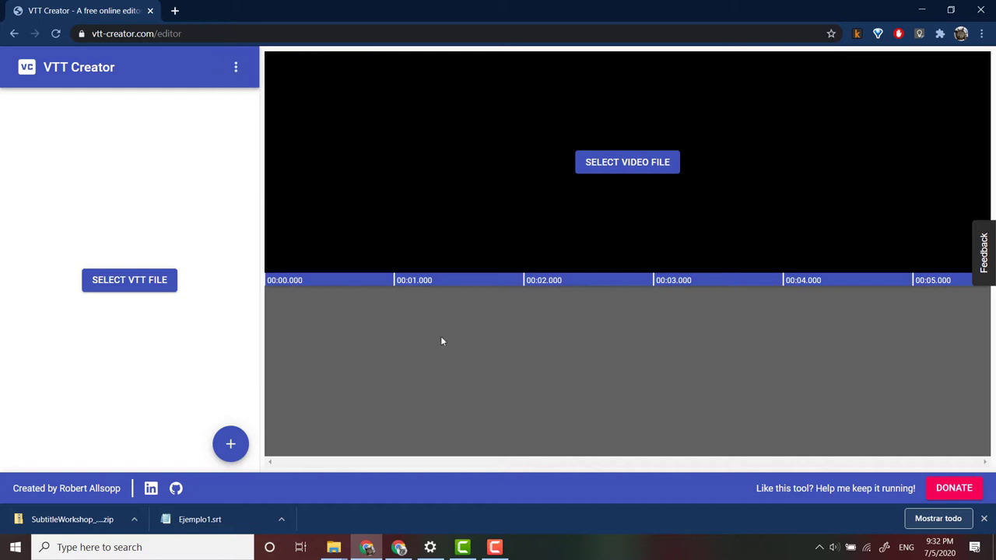
left_click(174, 11)
left_click(214, 34)
type("subtitle")
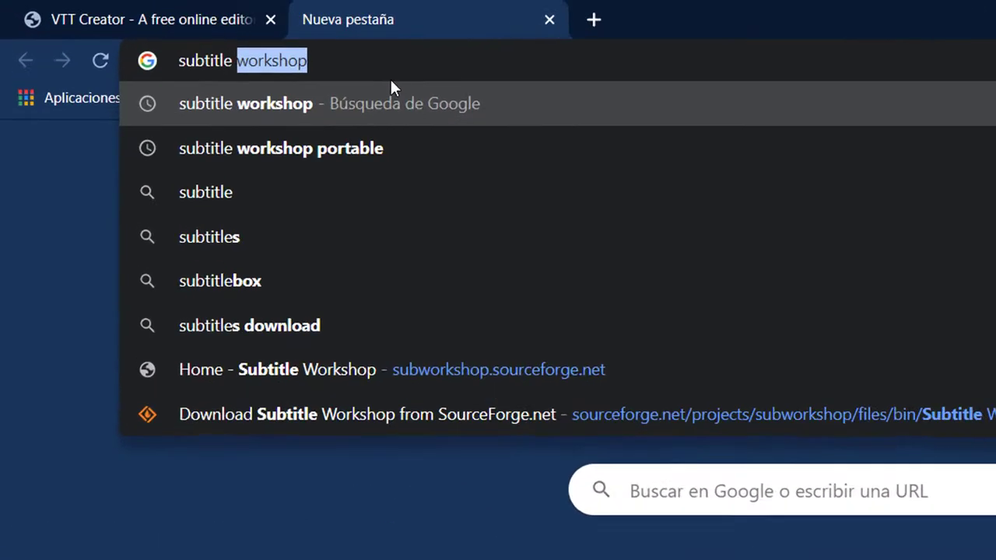
type(" works")
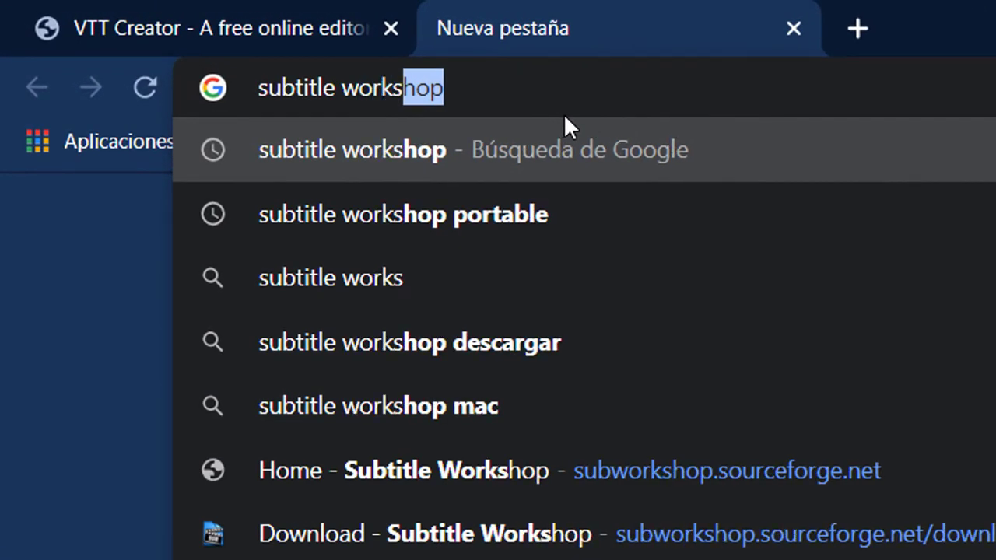
type("hop")
key("Return")
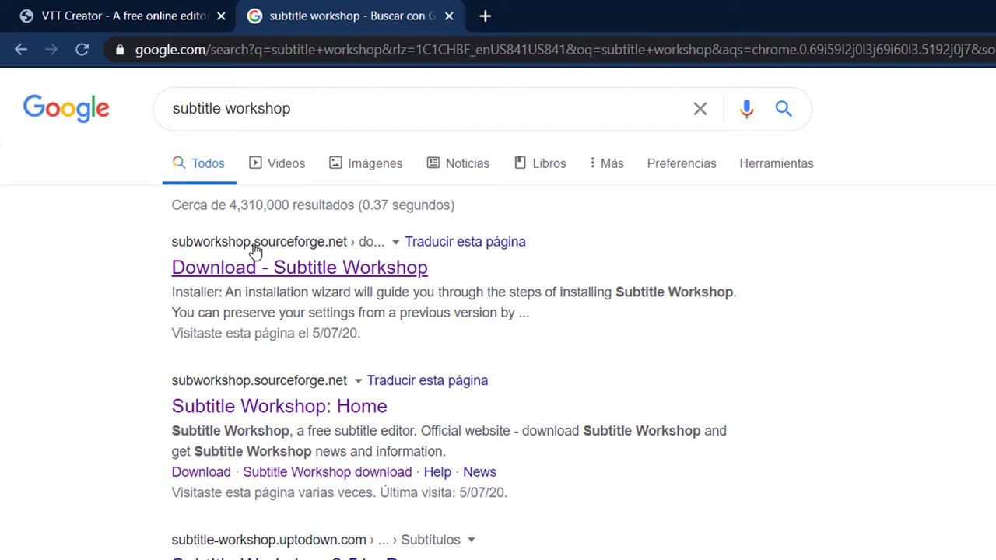
- Download the portable build of Subtitle Workshop 6.0b from its official site, saving the zip in the Tutorial Subtitulos folder
left_click(296, 256)
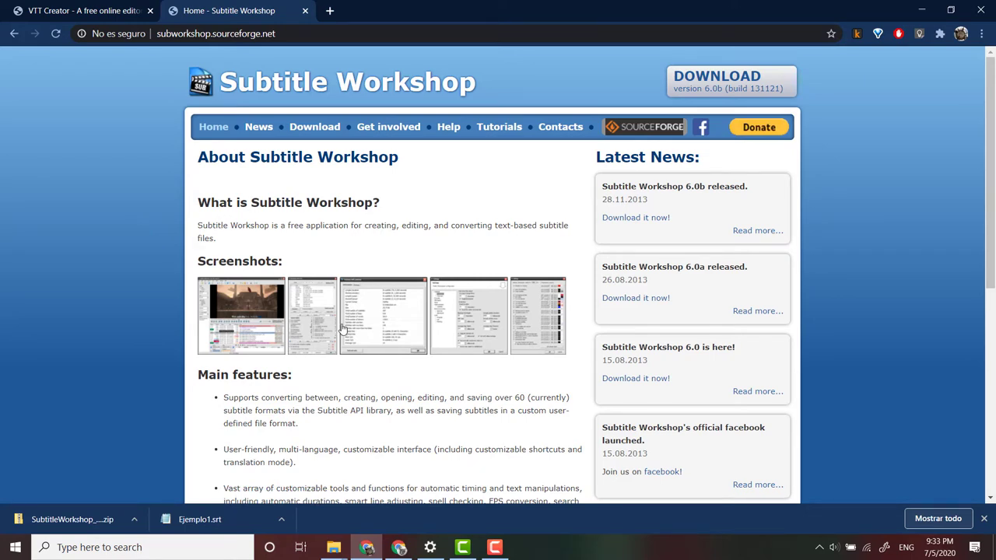
scroll(343, 328, "down", 5)
scroll(363, 371, "up", 5)
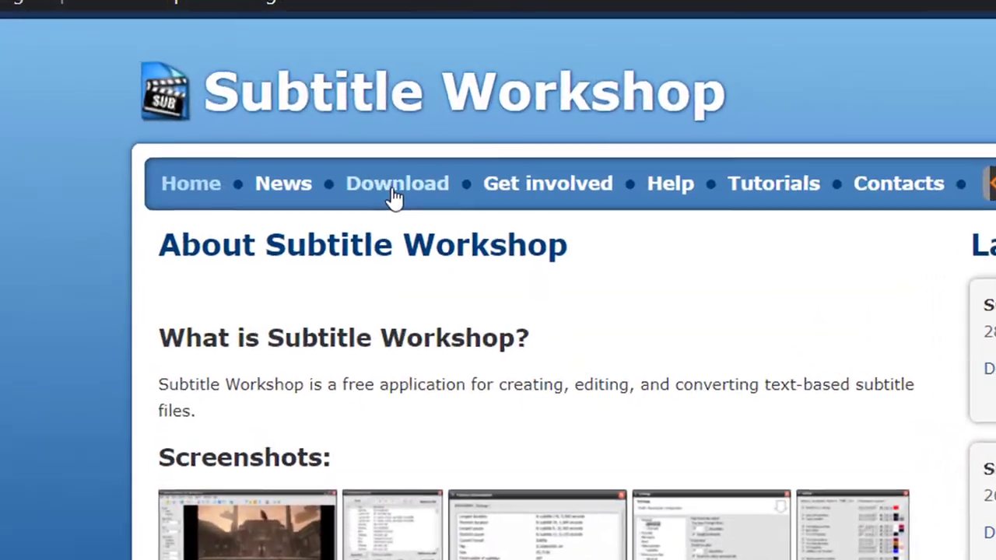
left_click(315, 133)
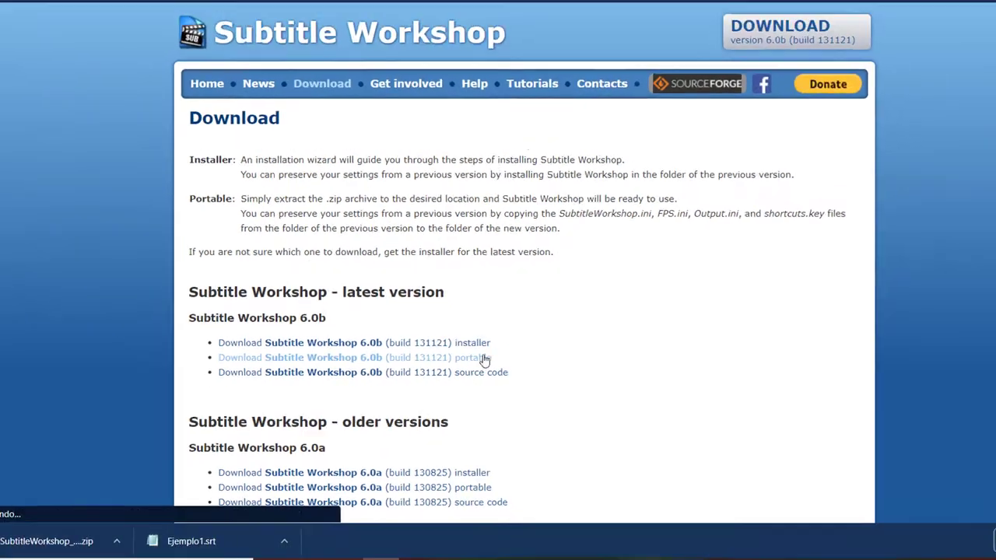
left_click(661, 358)
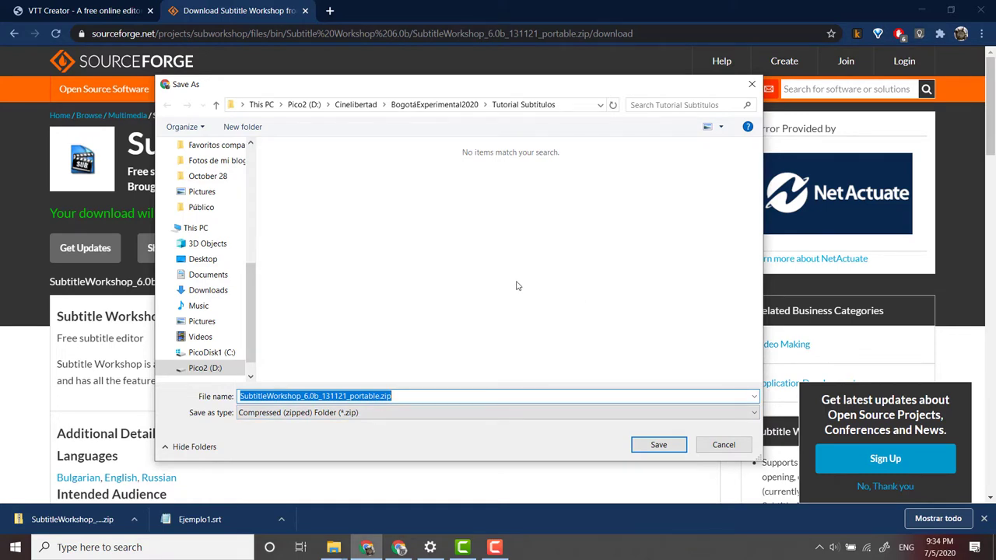
left_click(660, 447)
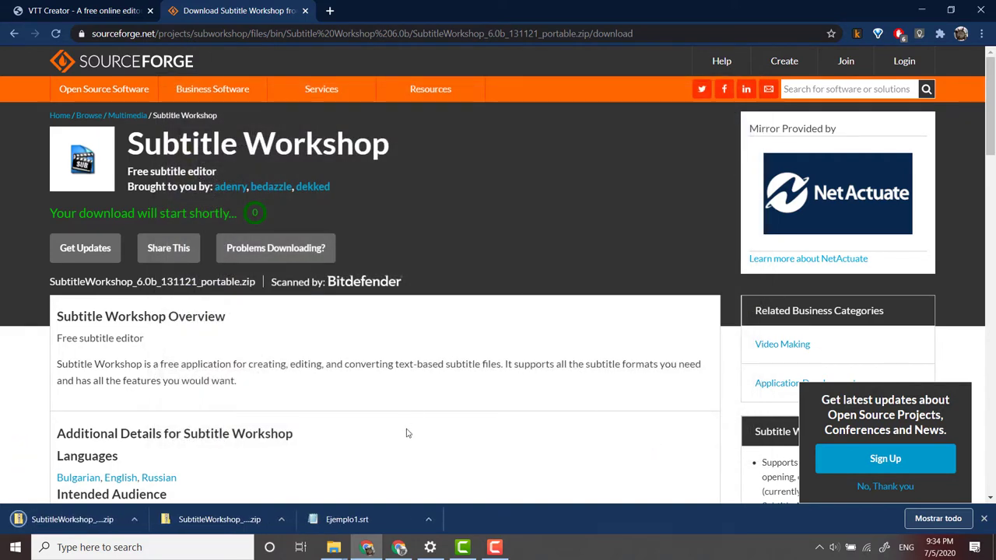
- Show the downloaded SubtitleWorkshop_6.0b_131121_portable.zip in its folder and extract all its files to the suggested destination
left_click(135, 519)
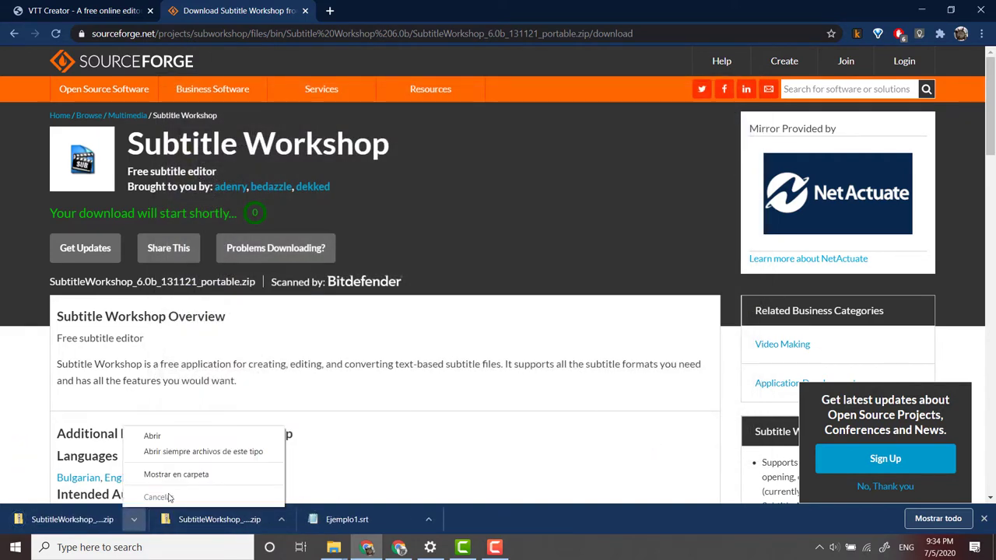
left_click(180, 475)
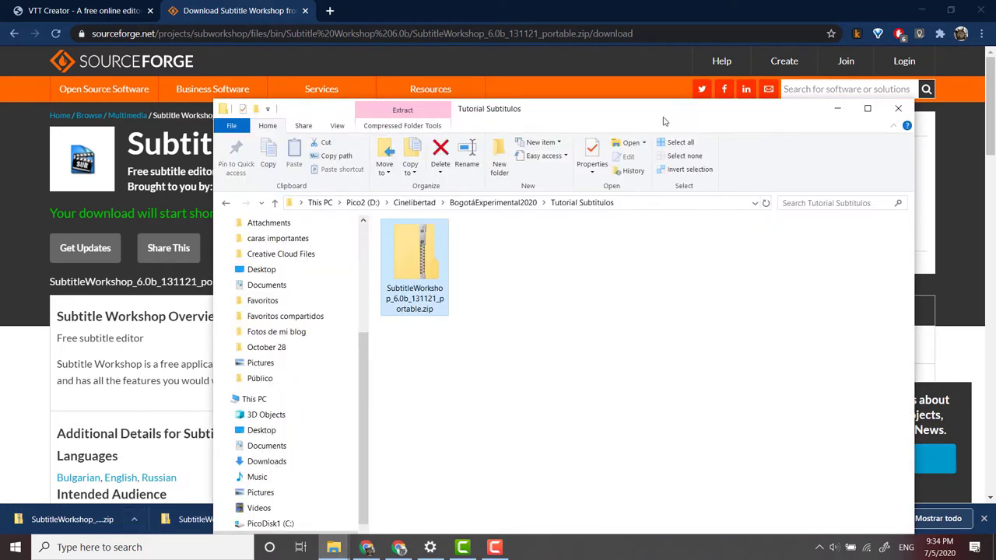
left_click(514, 287)
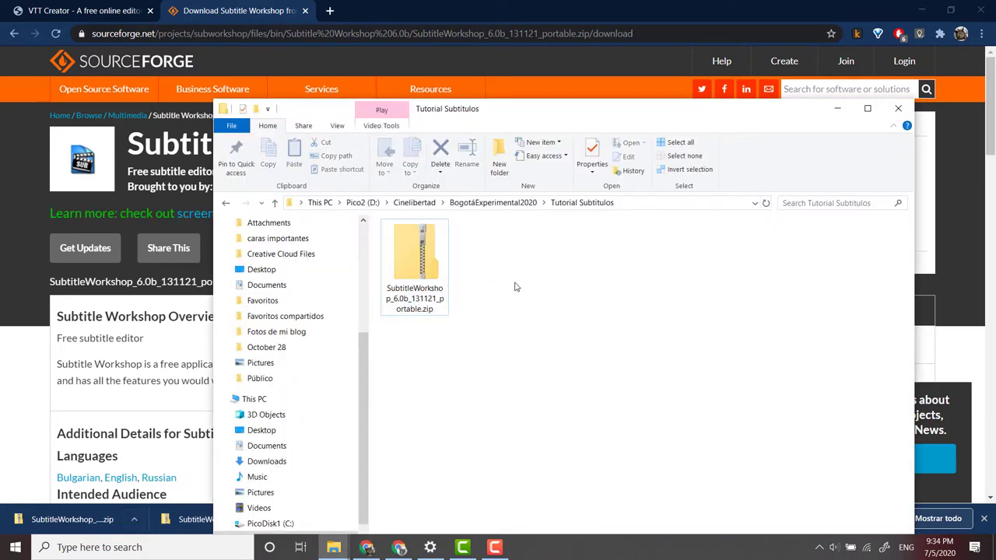
right_click(424, 259)
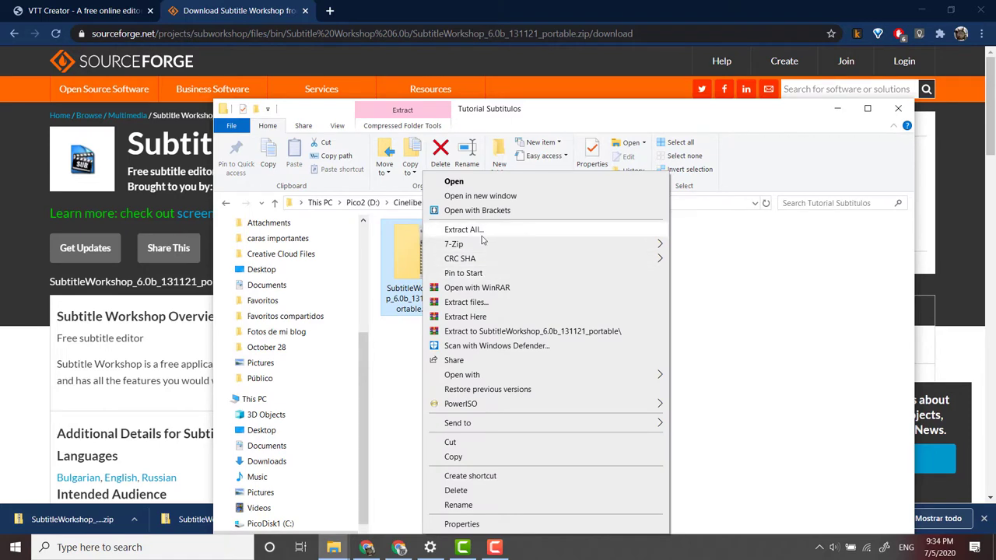
left_click(481, 230)
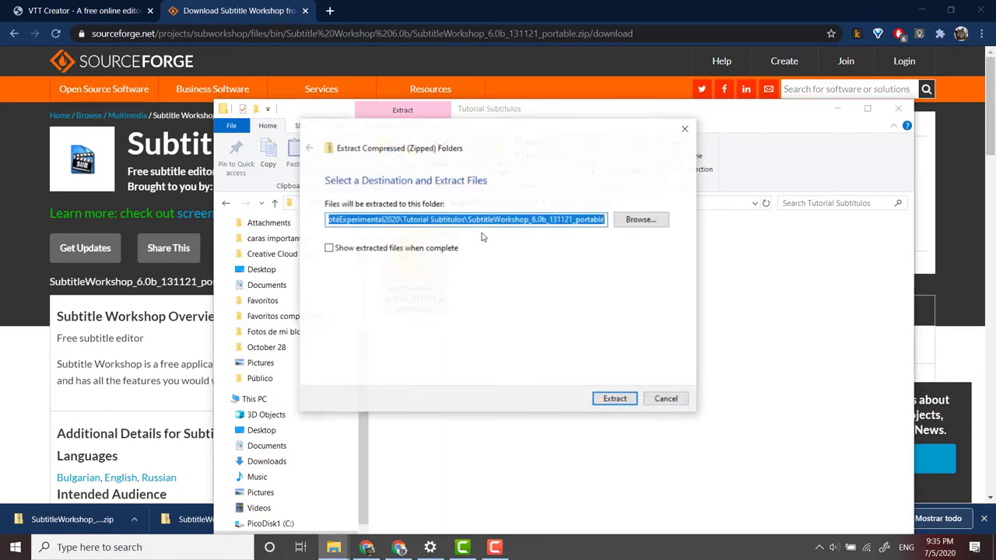
left_click(615, 398)
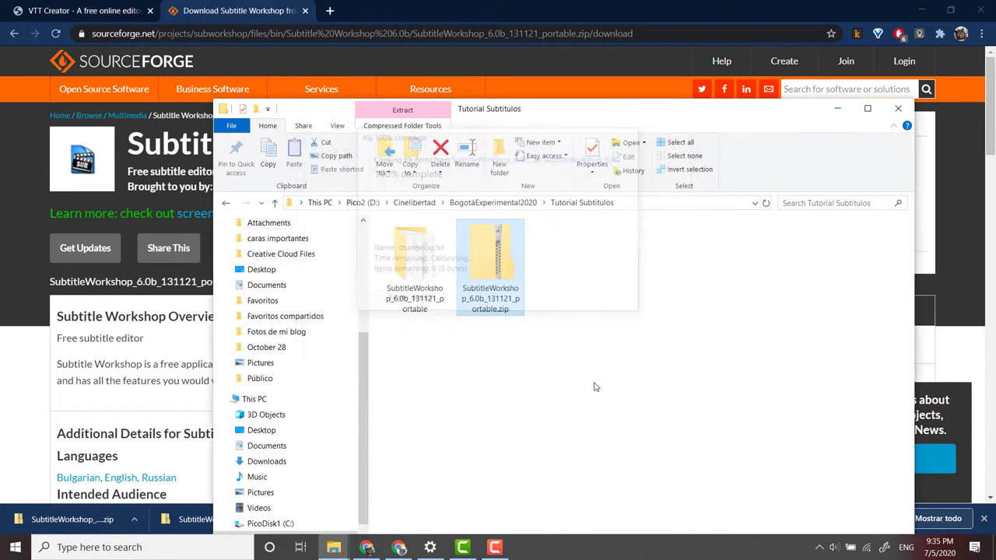
left_click(592, 375)
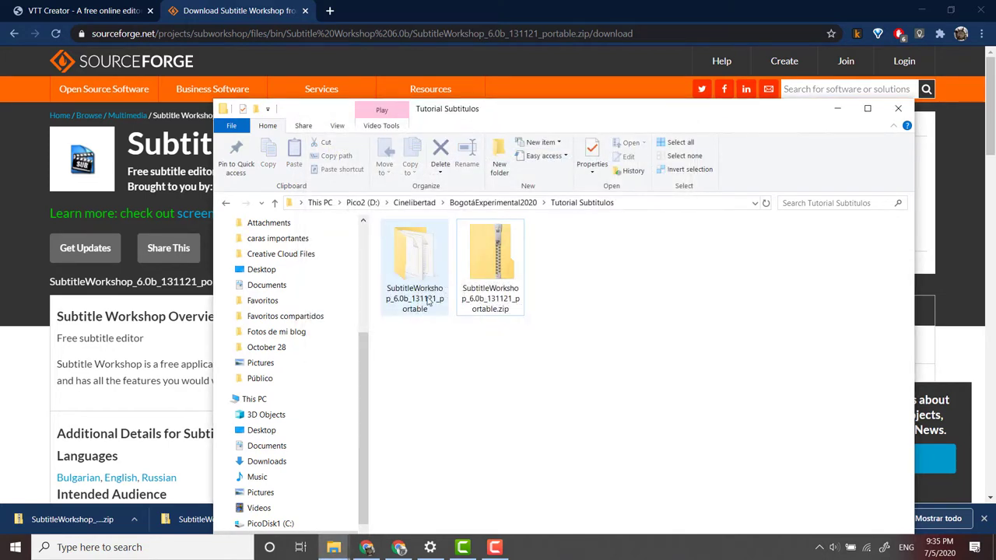
- Open the extracted folder in large-thumbnail view, launch SubtitleWorkshop.exe and maximize its window
double_click(426, 269)
left_click_drag(564, 114, 509, 41)
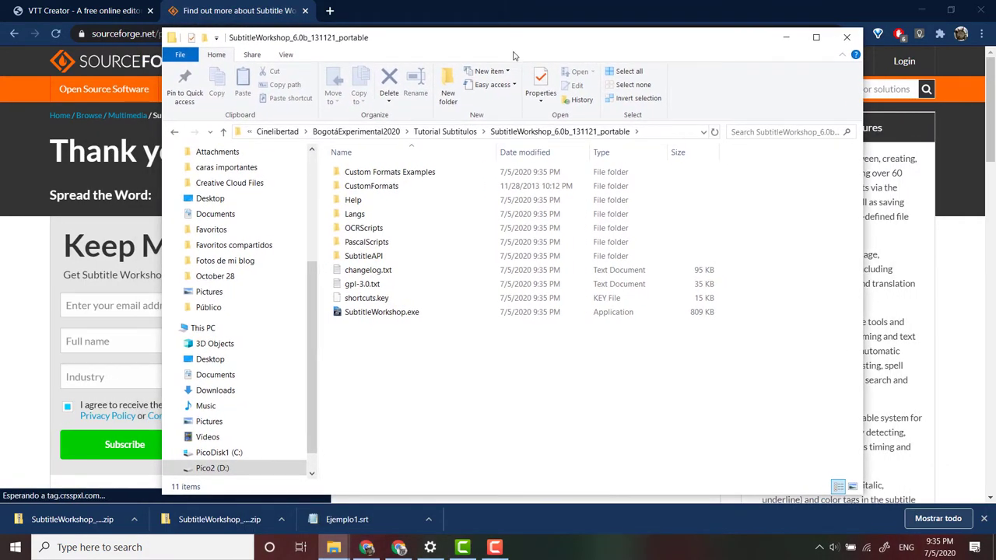
left_click(852, 487)
left_click(595, 269)
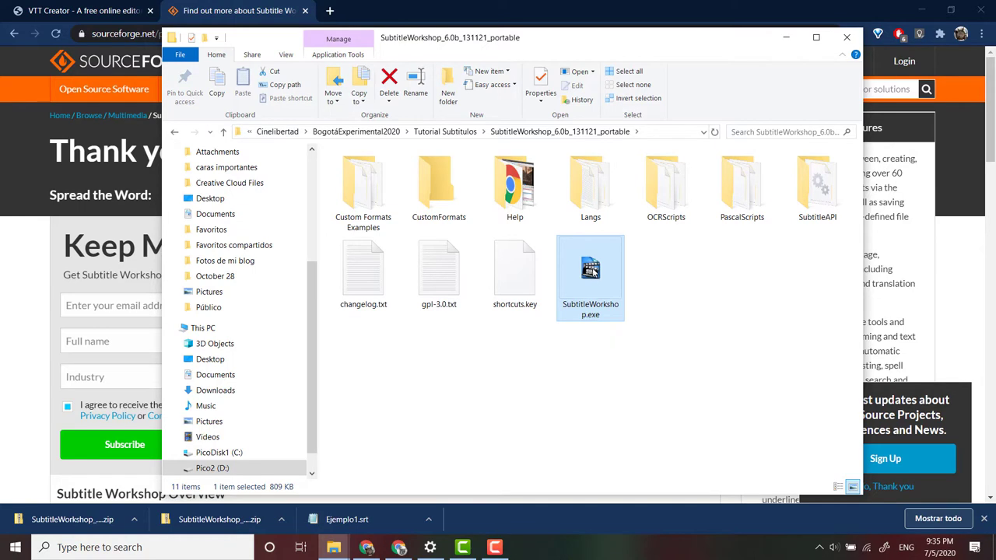
double_click(592, 270)
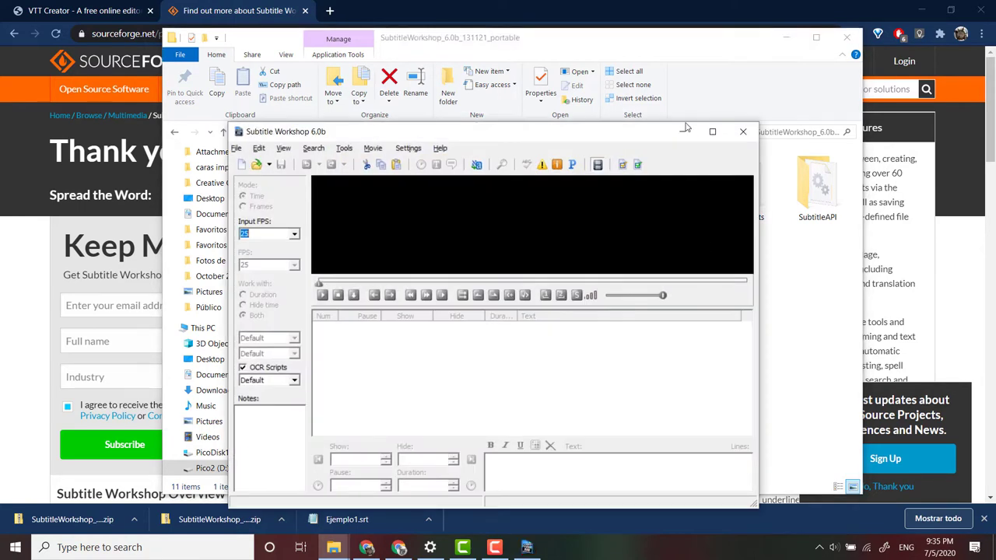
left_click(713, 131)
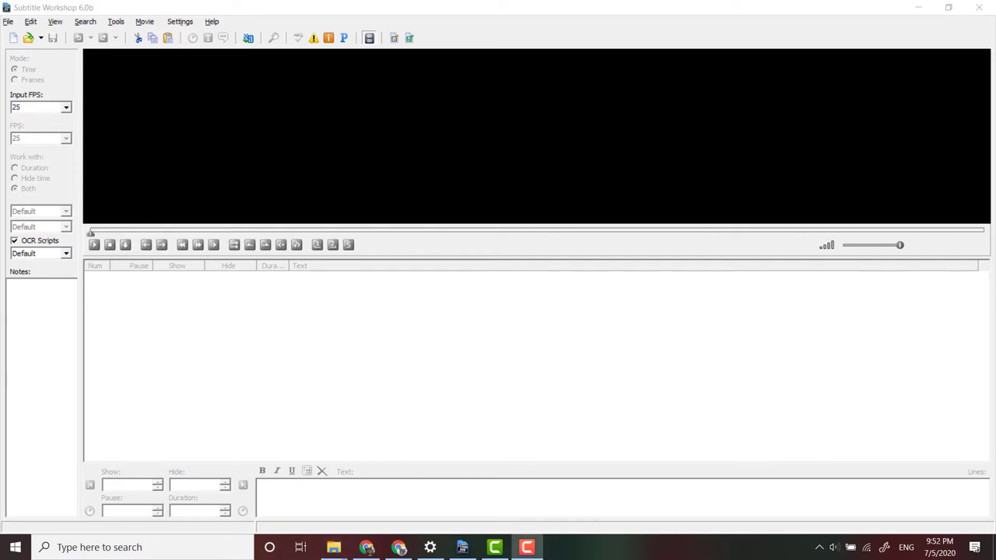
- Switch to VTT Creator in Chrome and load the video file Parte1 tutorial.mp4
left_click(366, 547)
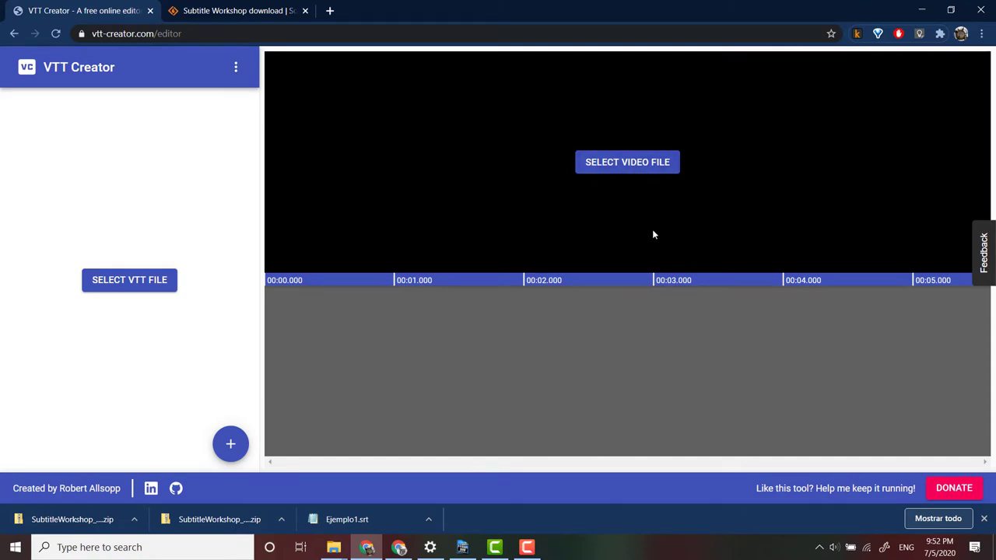
left_click(630, 165)
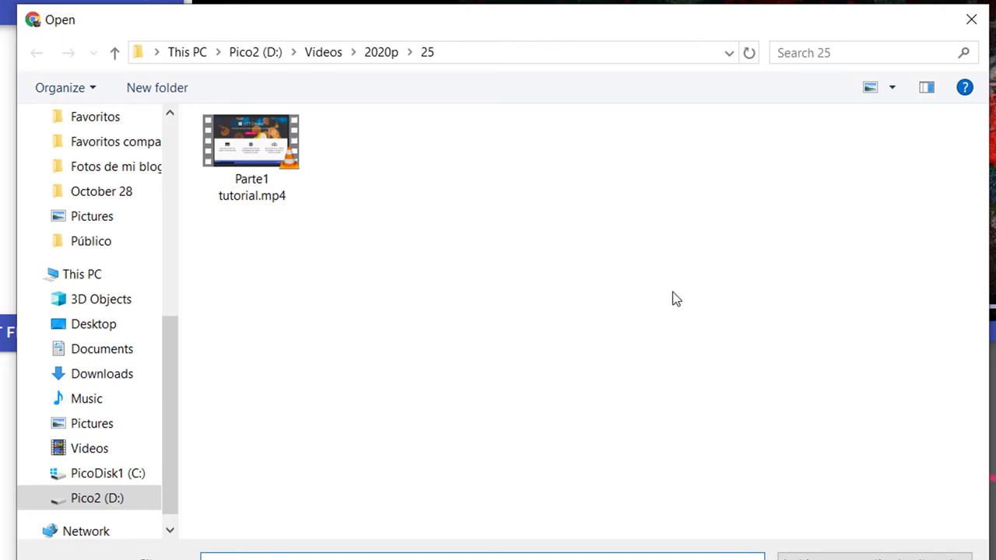
left_click(257, 151)
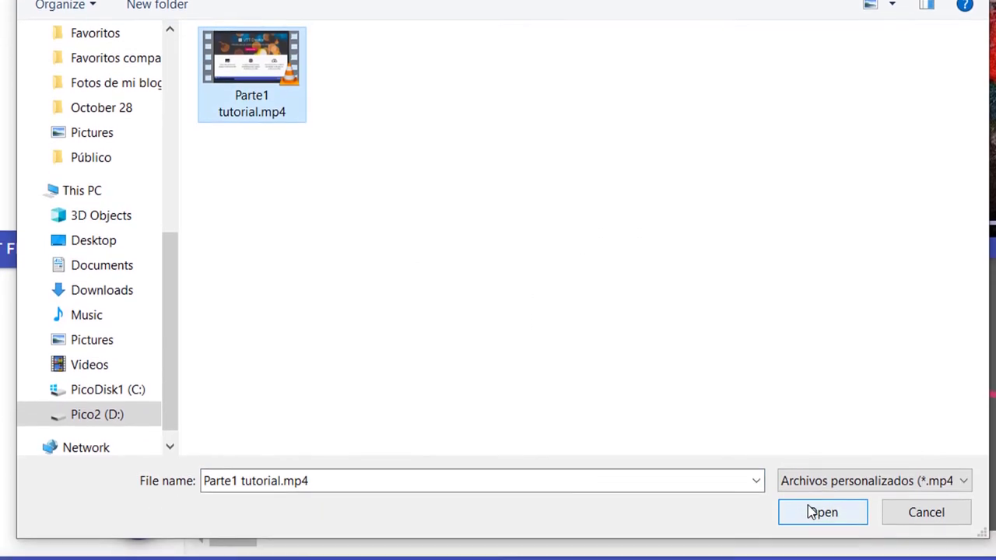
left_click(823, 559)
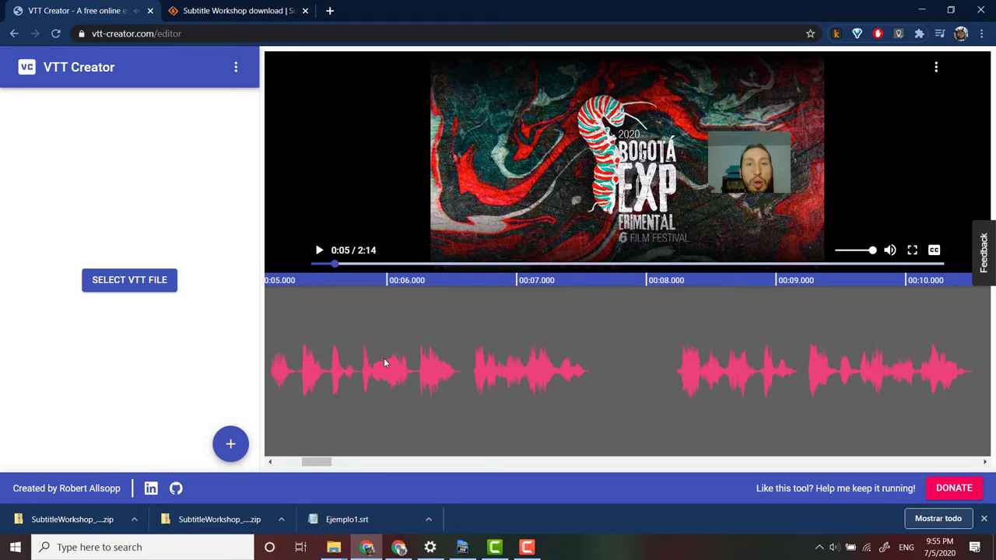
- Extract cues from the loaded video with the spoken language set to Español (México)
left_click(236, 70)
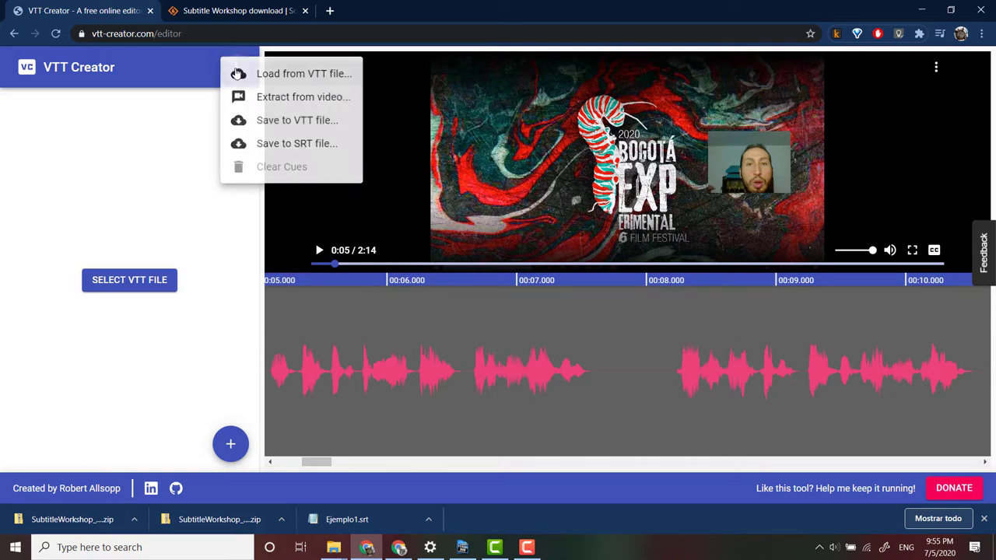
left_click(292, 103)
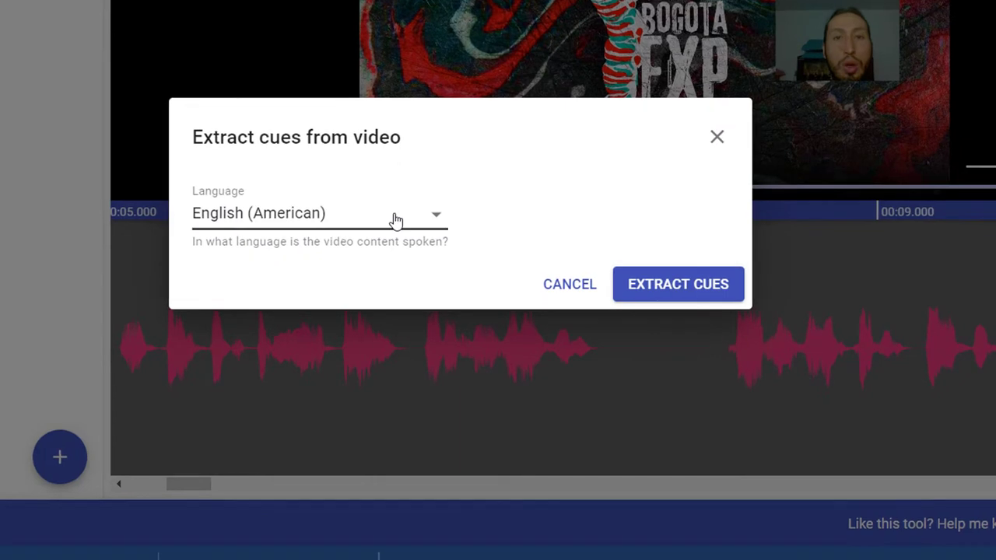
left_click(394, 220)
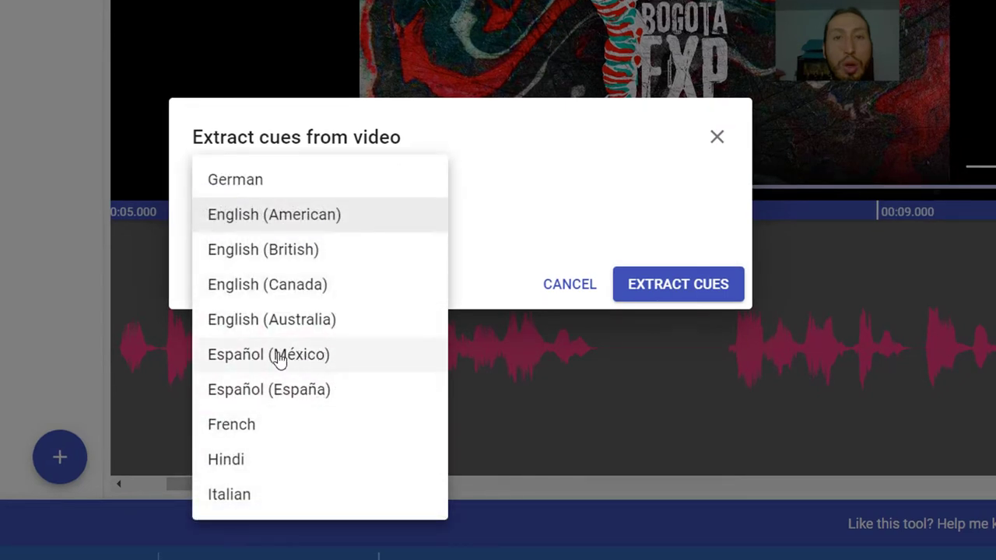
left_click(340, 359)
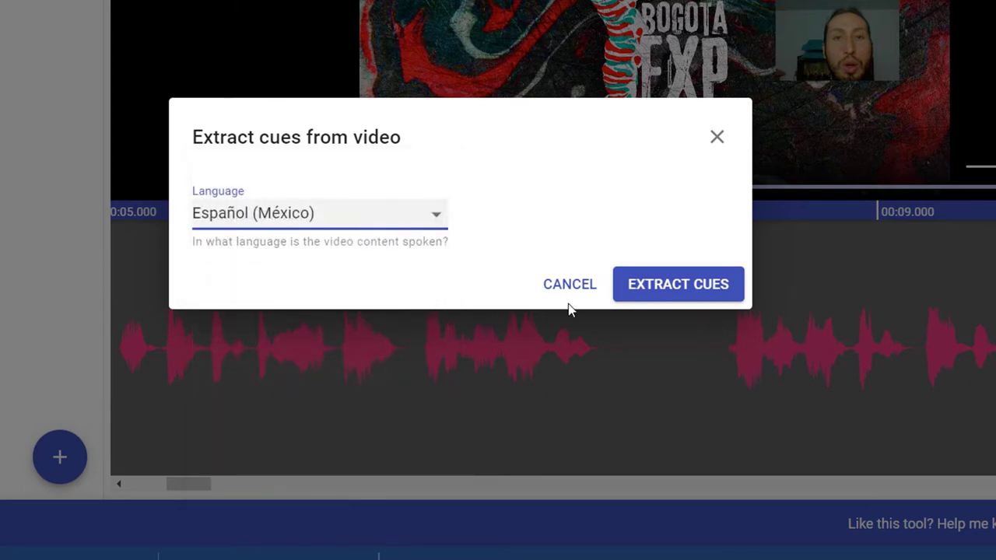
left_click(687, 293)
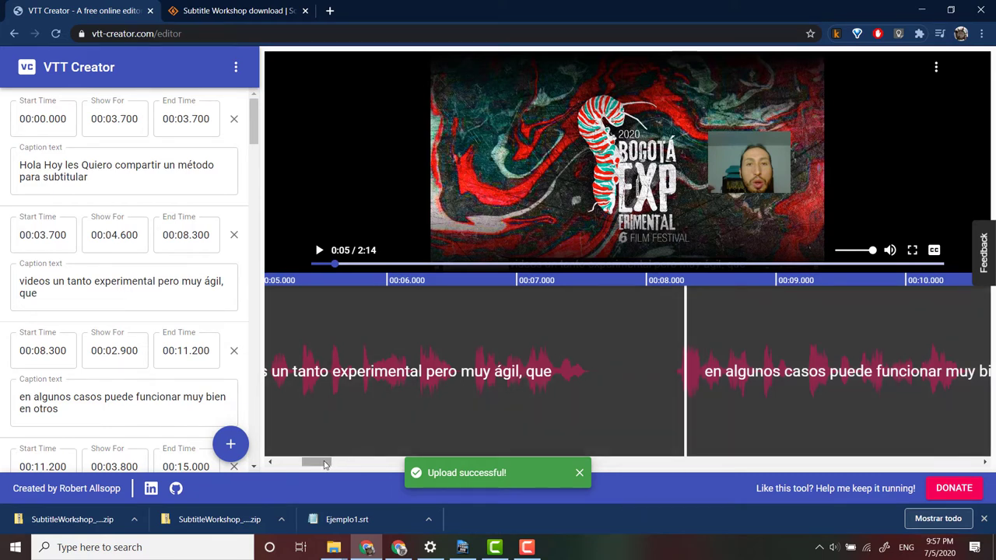
- Play the video from the beginning to check the extracted captions against the audio
left_click_drag(318, 462, 289, 462)
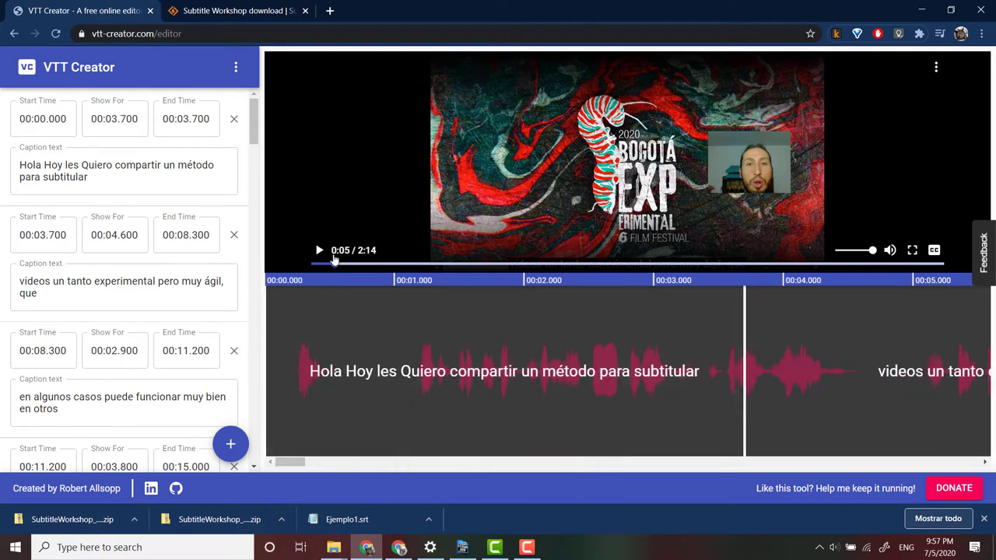
left_click_drag(332, 267, 319, 251)
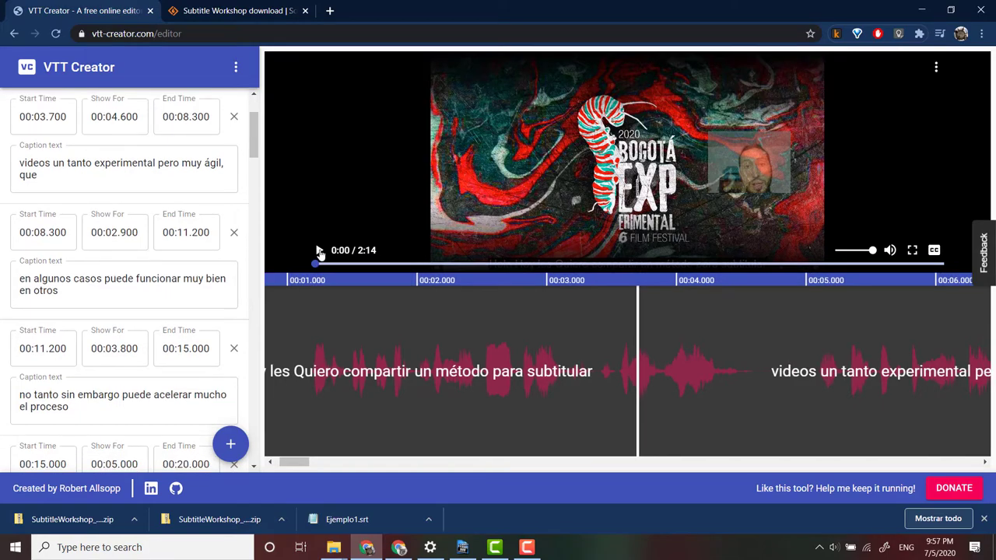
left_click(319, 251)
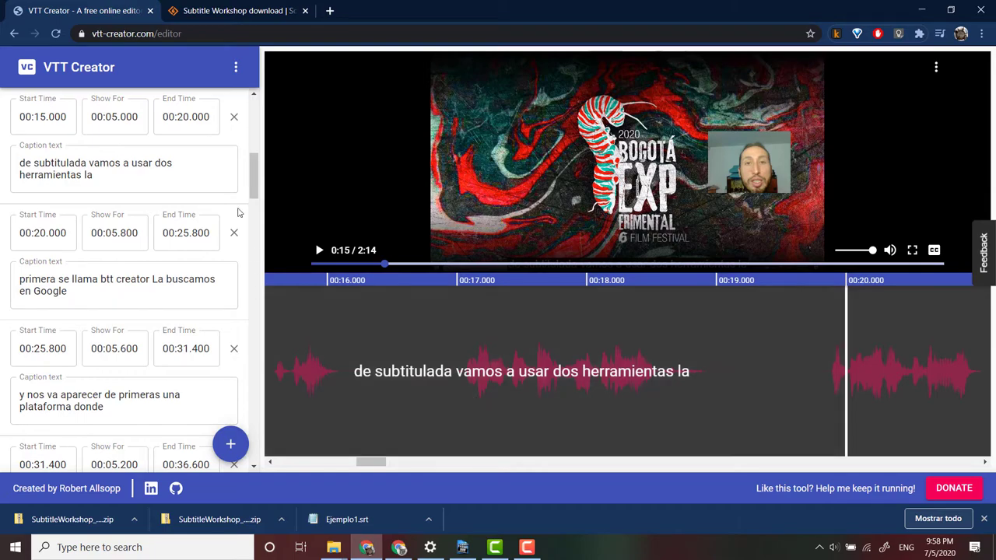
- Review the extracted captions and their timings in the cue list, from the first cue to the one starting at 00:31.400
left_click_drag(256, 185, 259, 132)
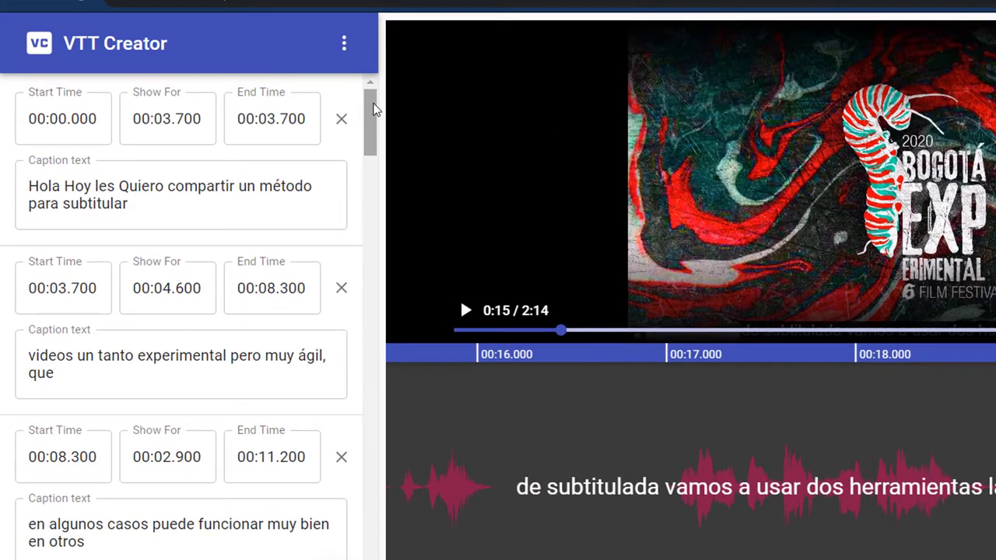
mouse_move(374, 108)
left_mouse_down()
mouse_move(371, 304)
mouse_move(378, 93)
left_mouse_up()
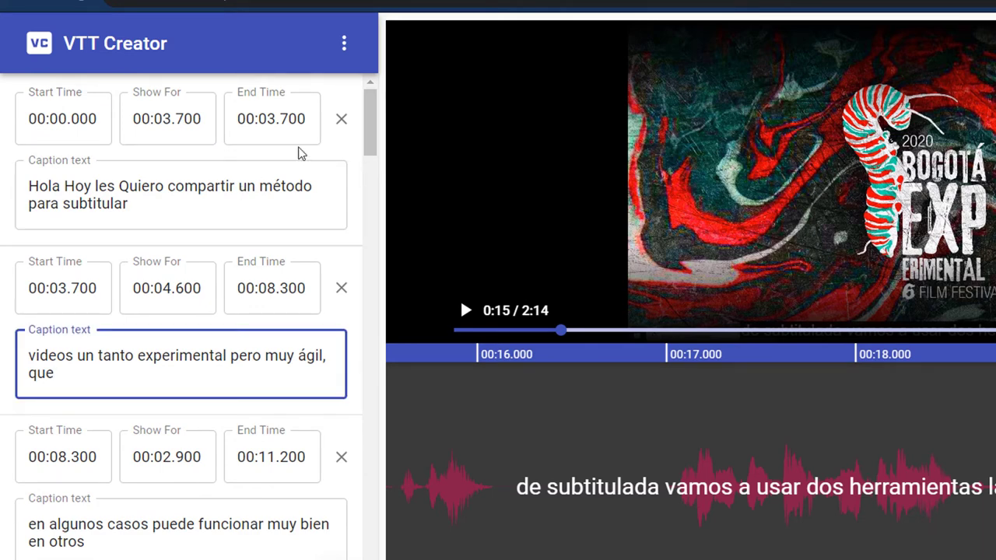
left_click_drag(373, 111, 376, 216)
left_click(225, 179)
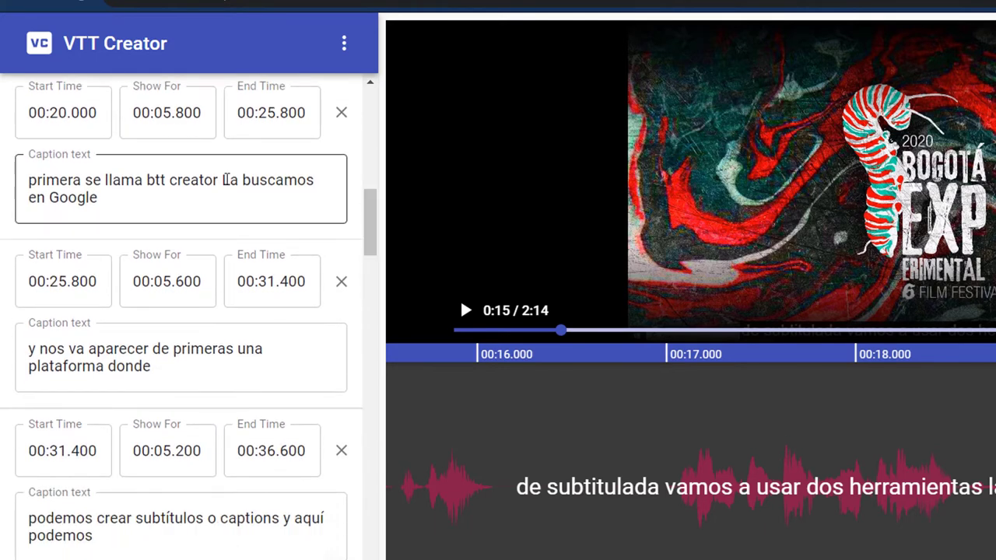
left_click_drag(377, 214, 372, 106)
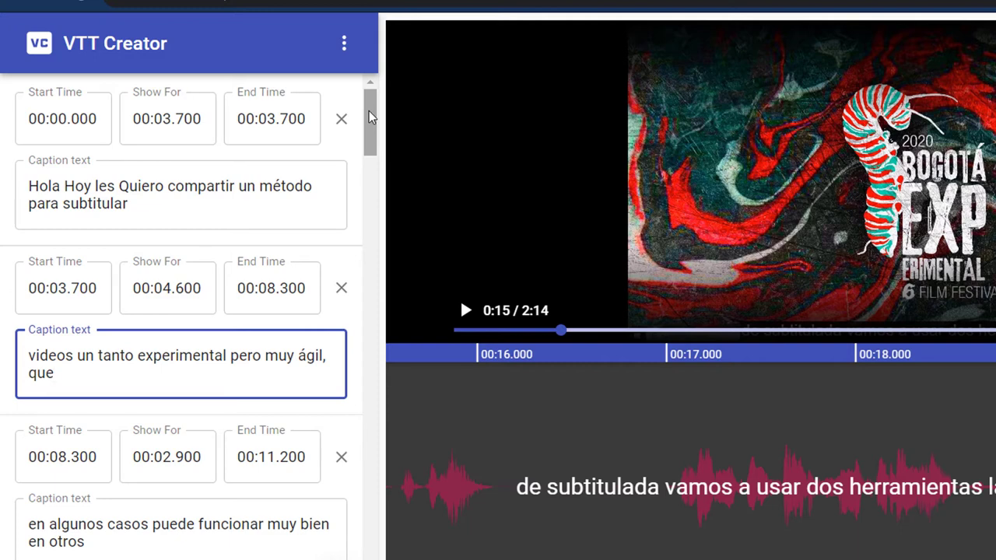
- Save the captions as an SRT file named Ejemplo tutorial in the Tutorial Subtitulos folder
left_click(341, 45)
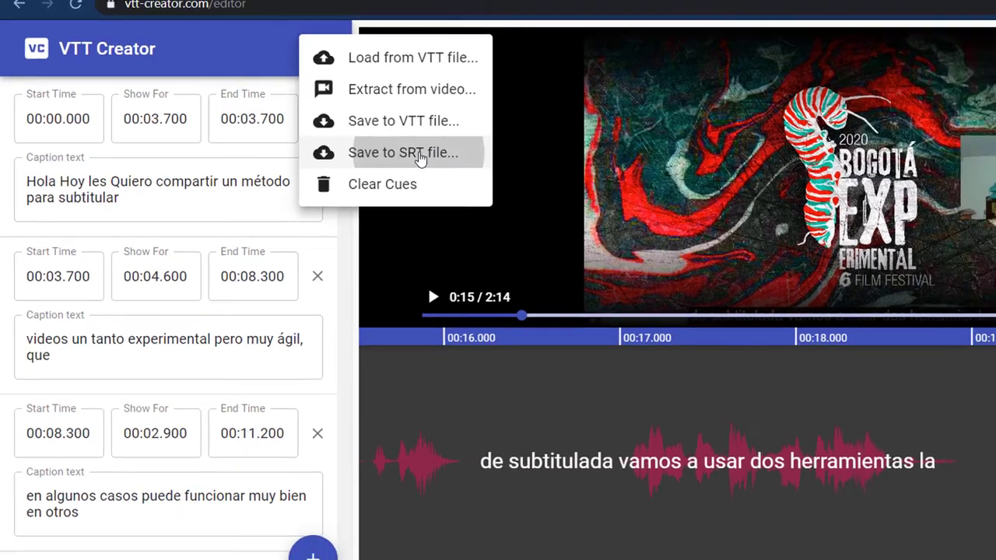
left_click(459, 157)
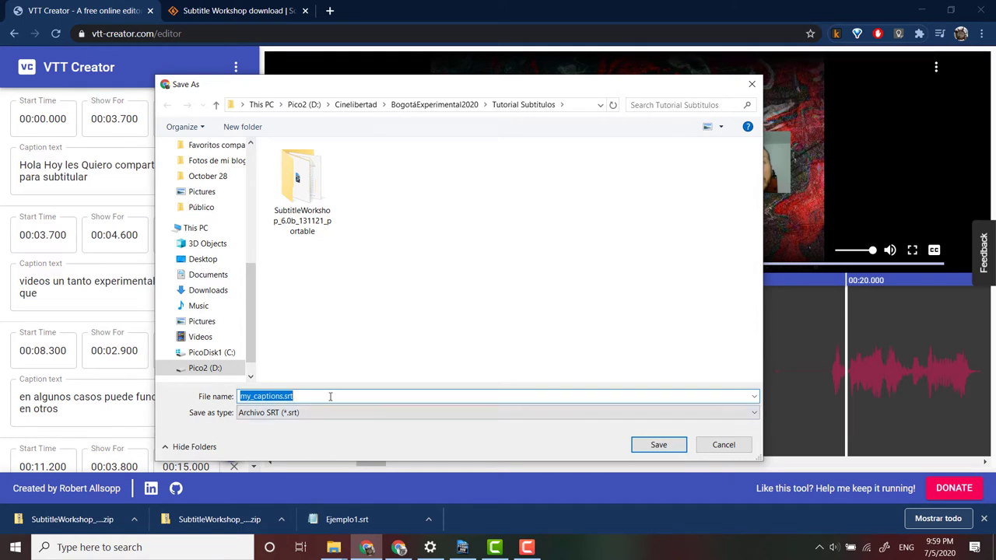
type("E")
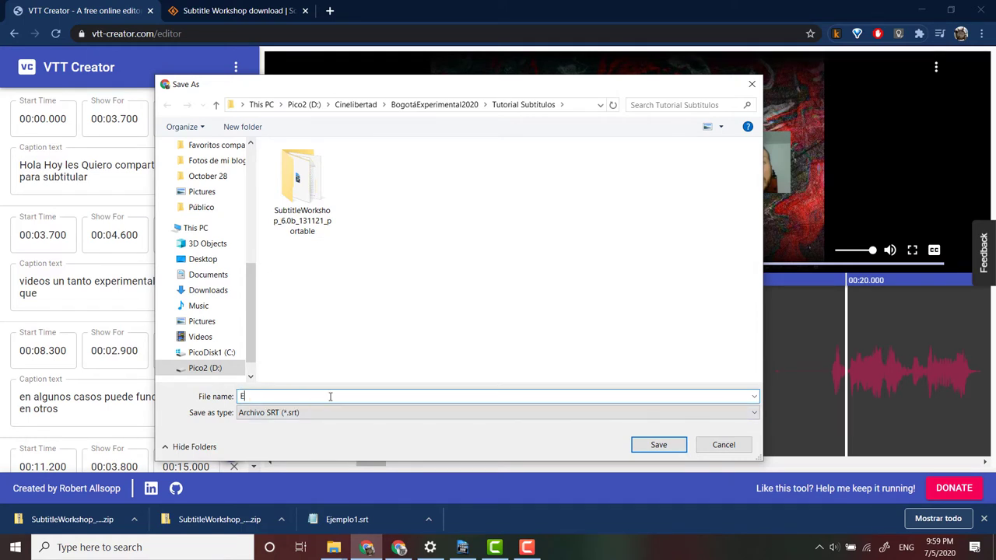
type("jemplo tutiria")
key("BackSpace")
key("BackSpace")
key("BackSpace")
key("BackSpace")
type("orial")
left_click(658, 445)
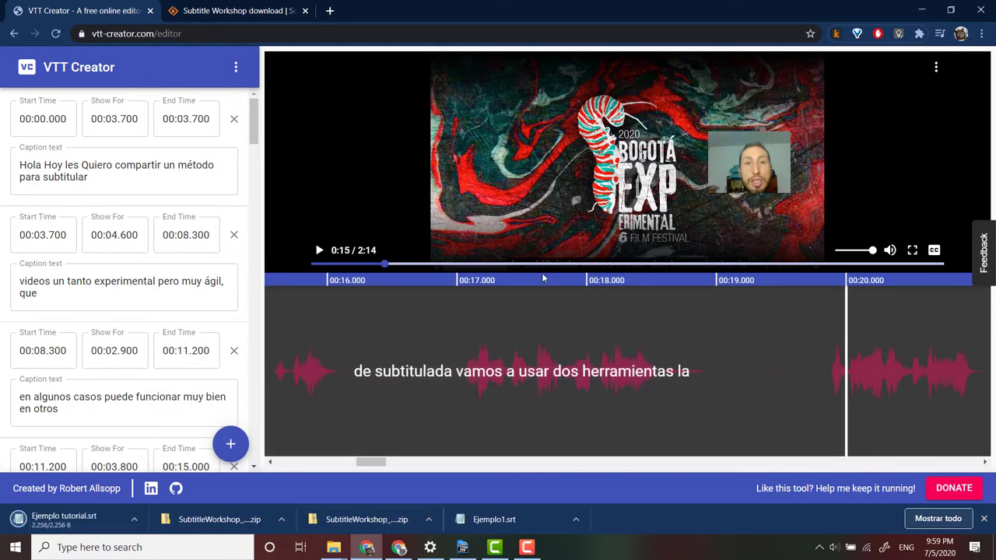
- Switch to Subtitle Workshop and load Ejemplo tutorial.srt into it from the Tutorial Subtitulos folder
left_click(920, 10)
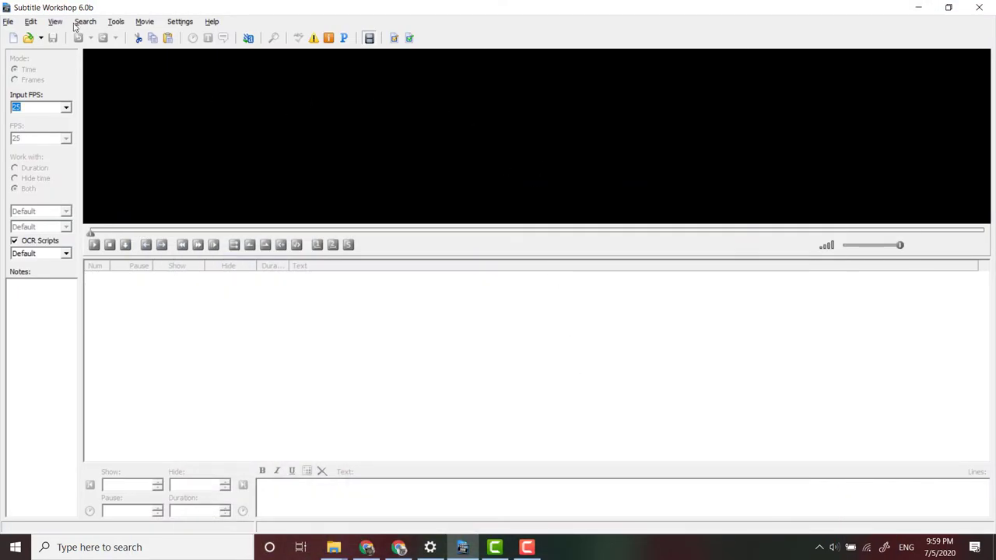
left_click(333, 550)
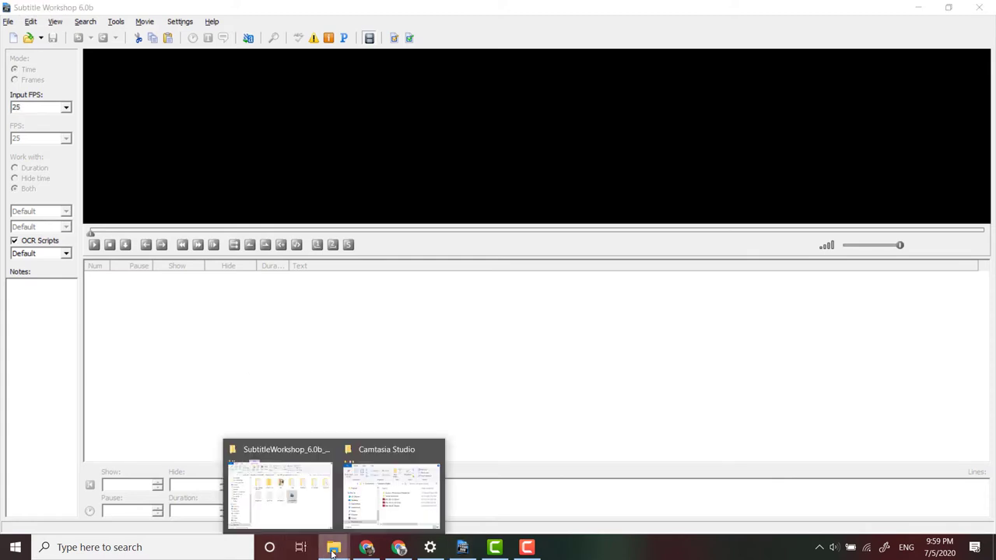
left_click(296, 505)
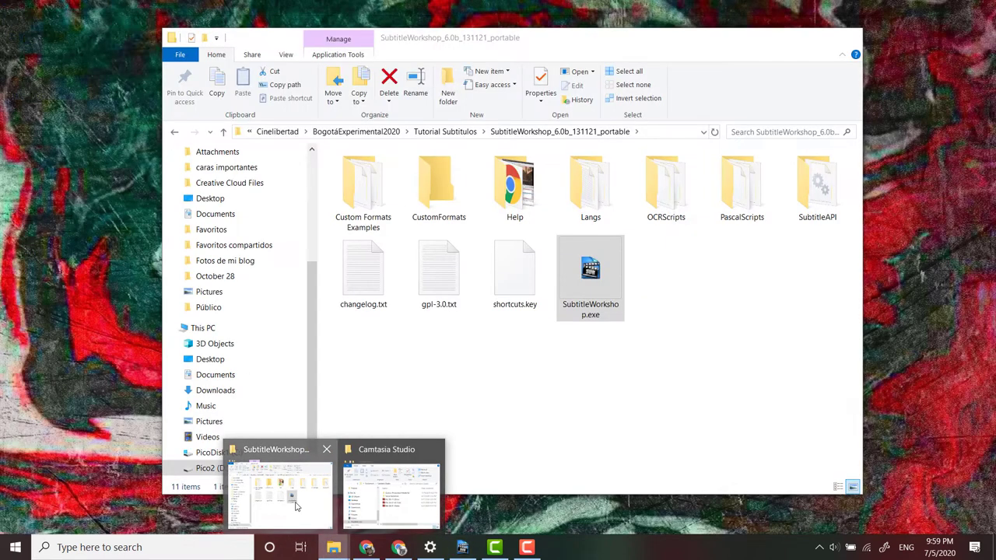
key("alt+F4")
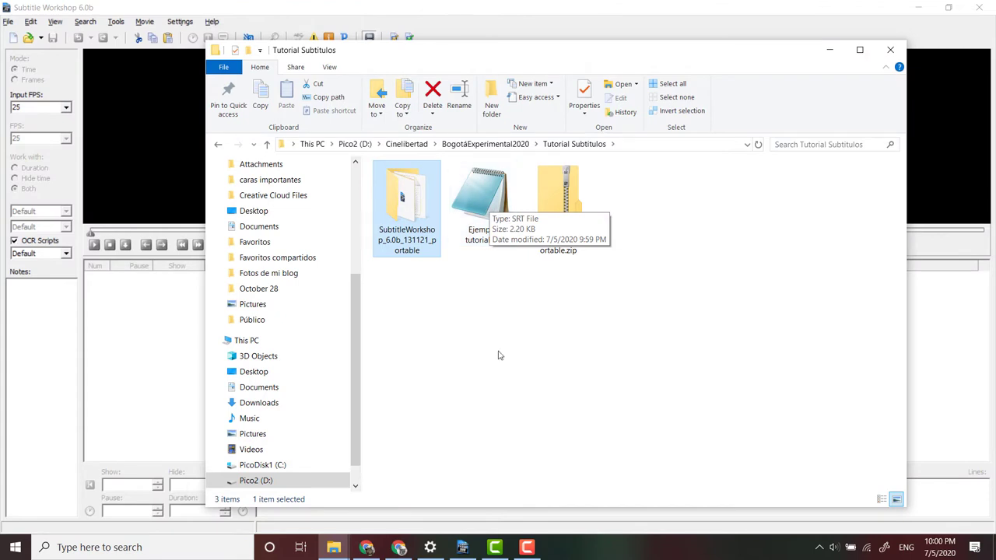
left_click_drag(482, 202, 151, 373)
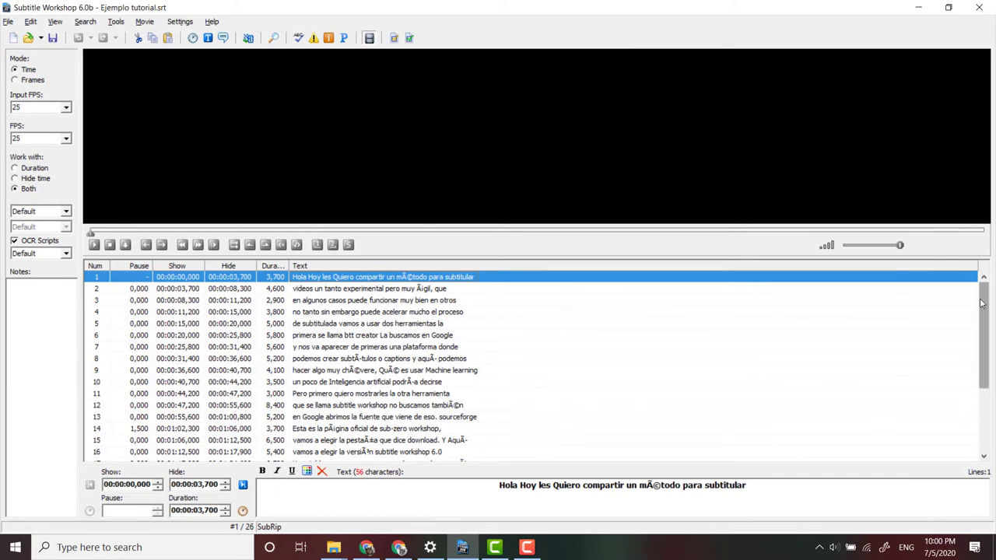
mouse_move(984, 303)
left_mouse_down()
mouse_move(984, 366)
mouse_move(984, 303)
left_mouse_up()
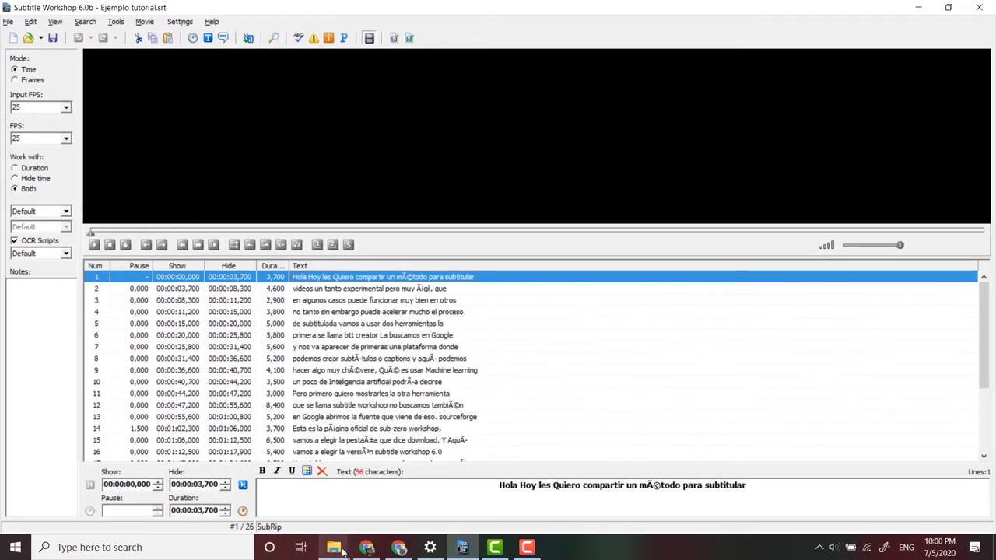
- Open Ejemplo tutorial.srt in Notepad from its folder and check the accented é of "método" in the first subtitle
mouse_move(342, 550)
left_click(294, 497)
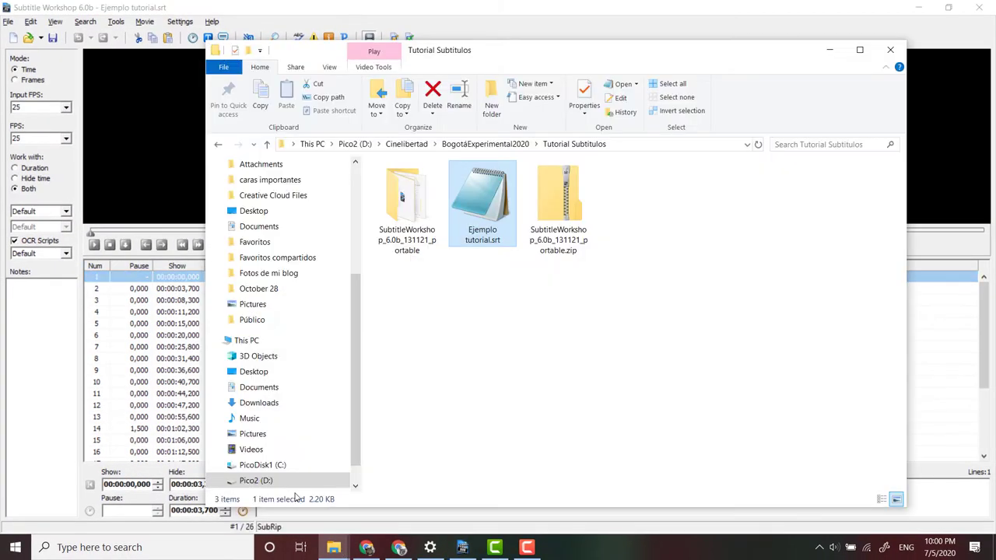
right_click(494, 202)
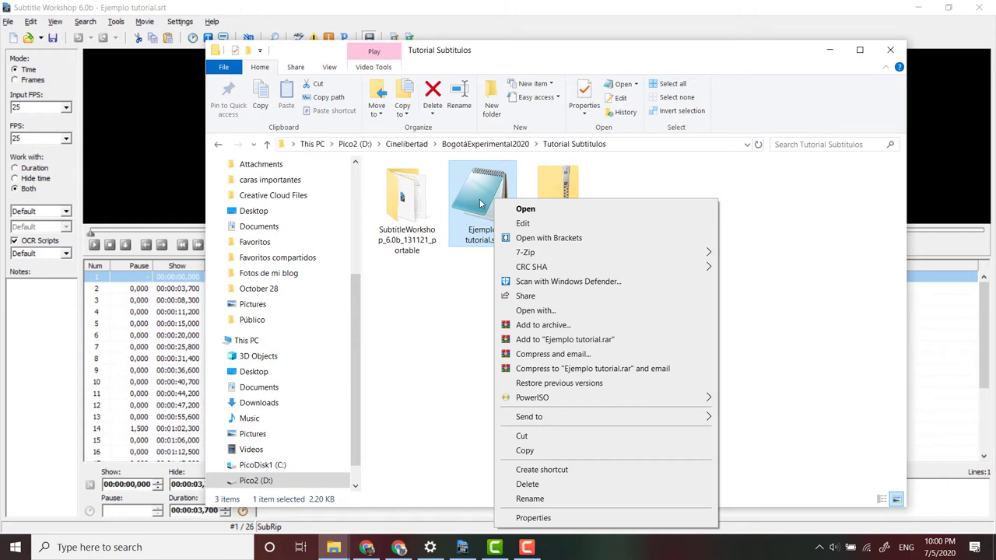
key("Return")
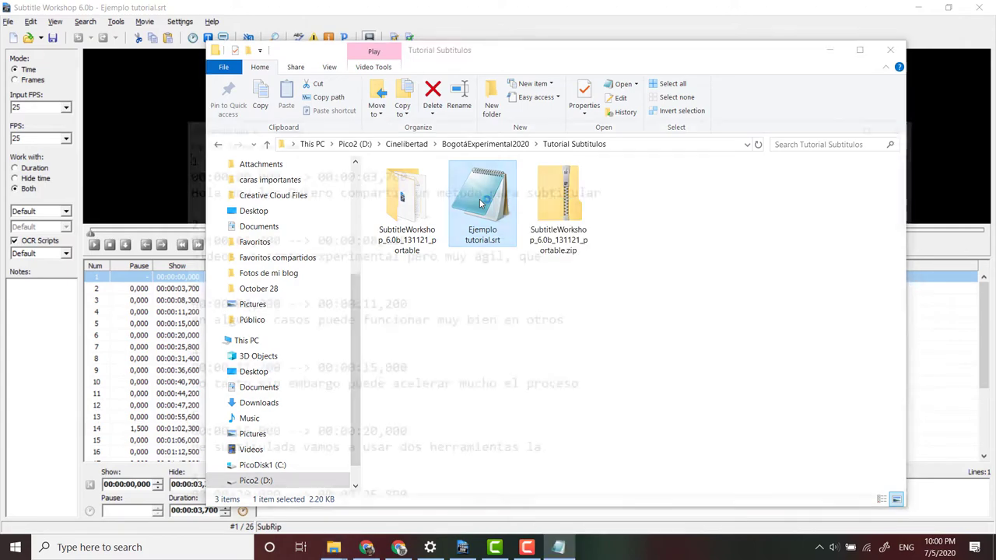
left_click_drag(446, 130, 453, 101)
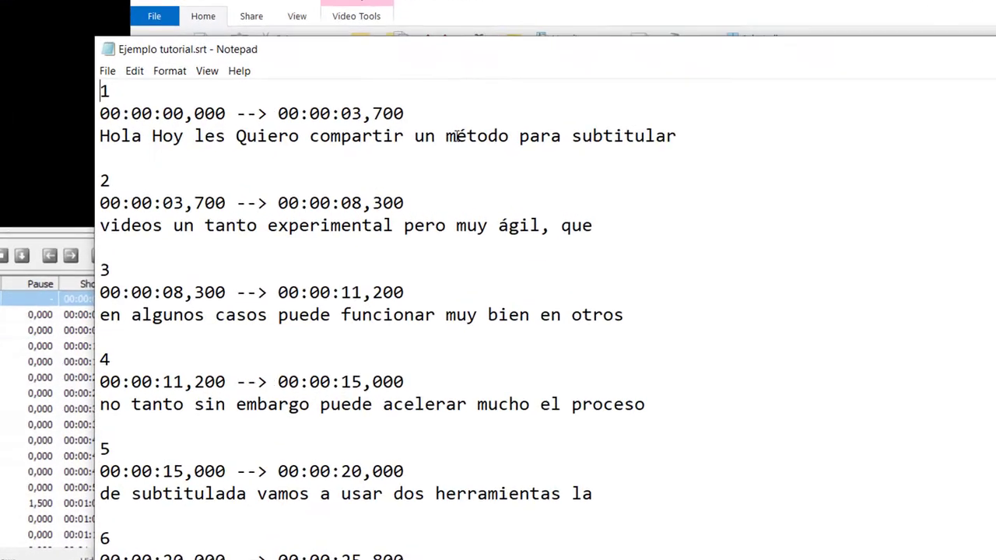
left_click_drag(458, 136, 467, 136)
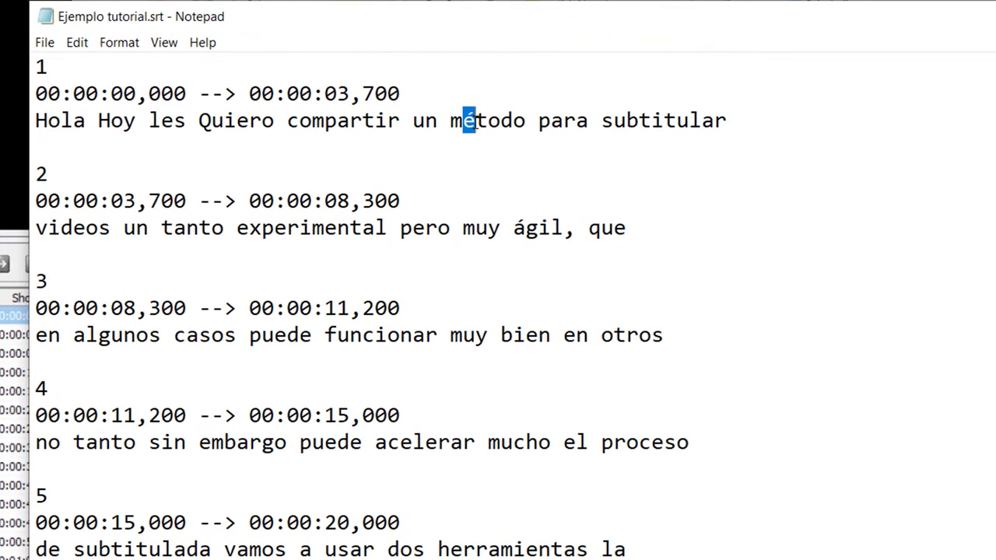
left_click(497, 134)
- Save a copy of the subtitle text as Ejemplo tutorial OK.txt with ANSI encoding and close Notepad
left_click(51, 46)
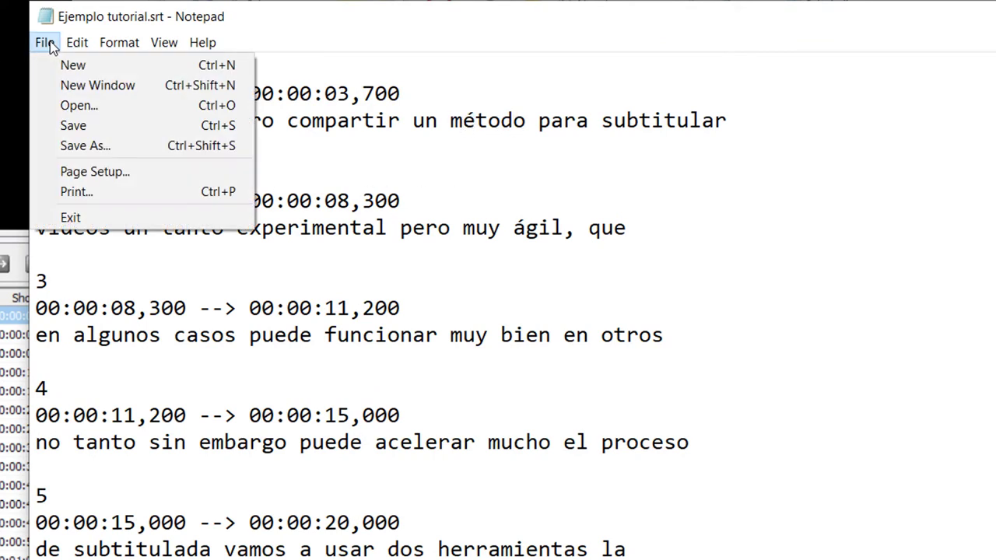
left_click(85, 146)
left_click(244, 422)
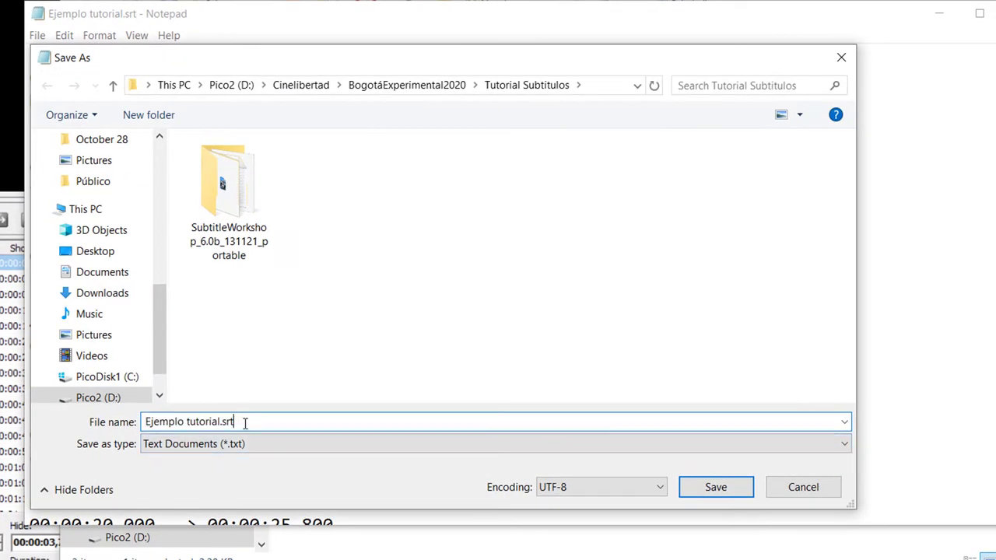
key("BackSpace")
key("BackSpace")
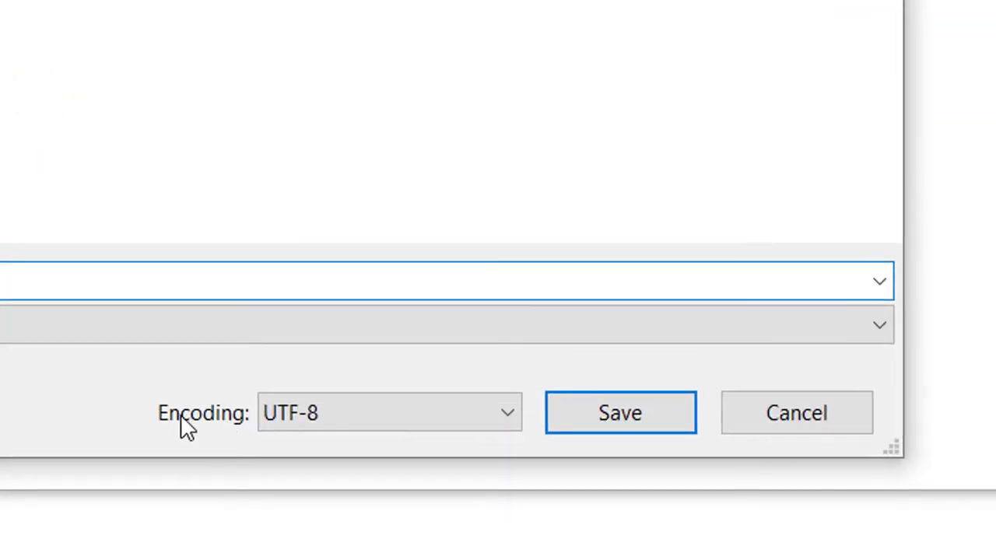
left_click(372, 420)
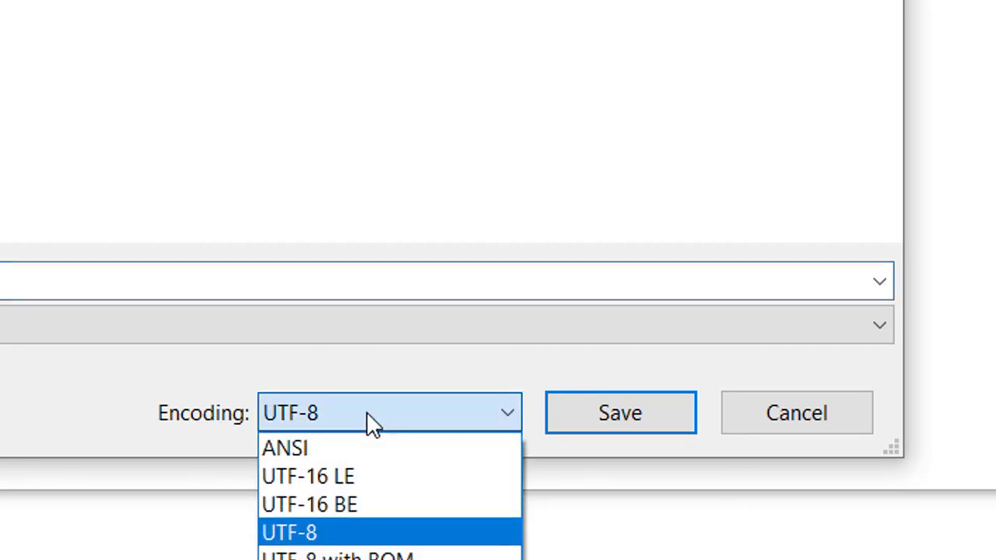
left_click(287, 449)
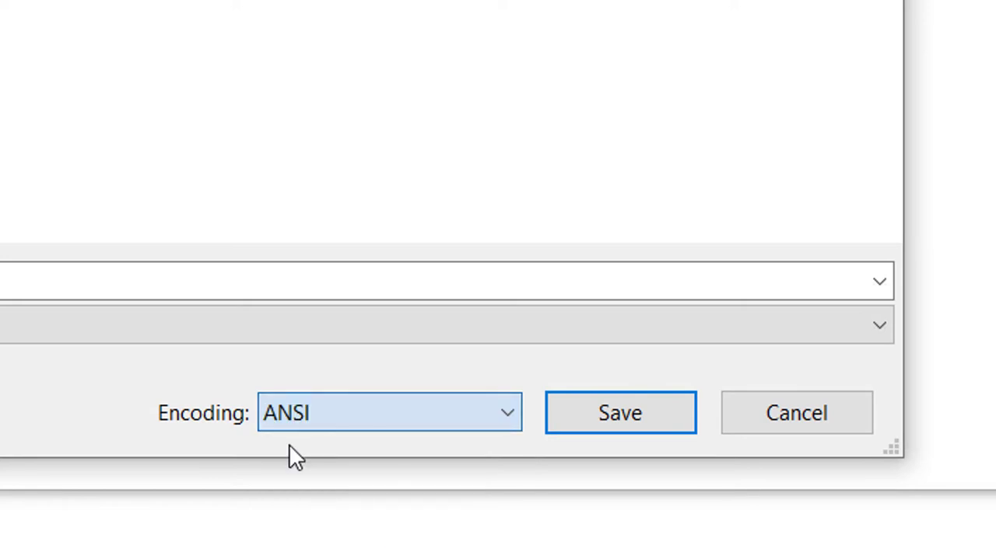
left_click(614, 420)
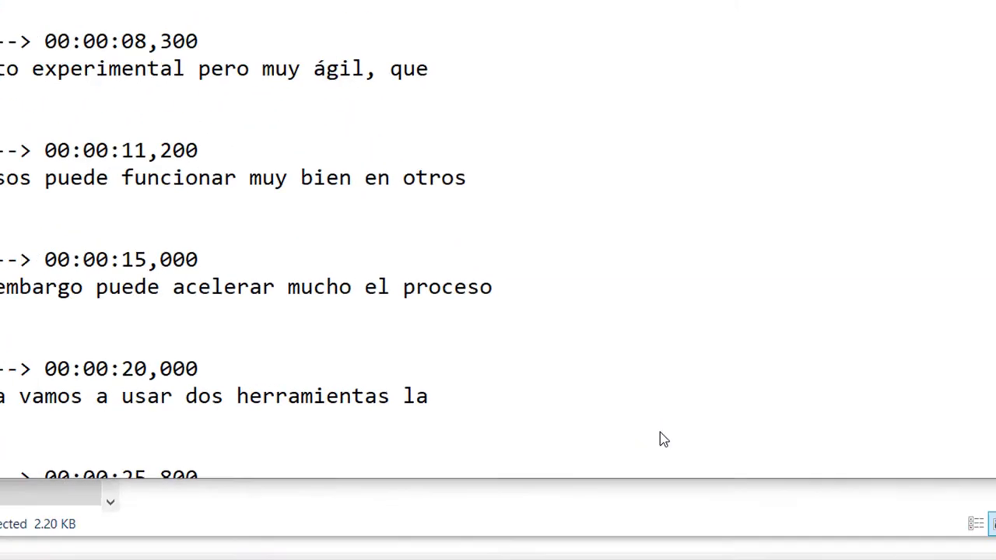
left_click(919, 92)
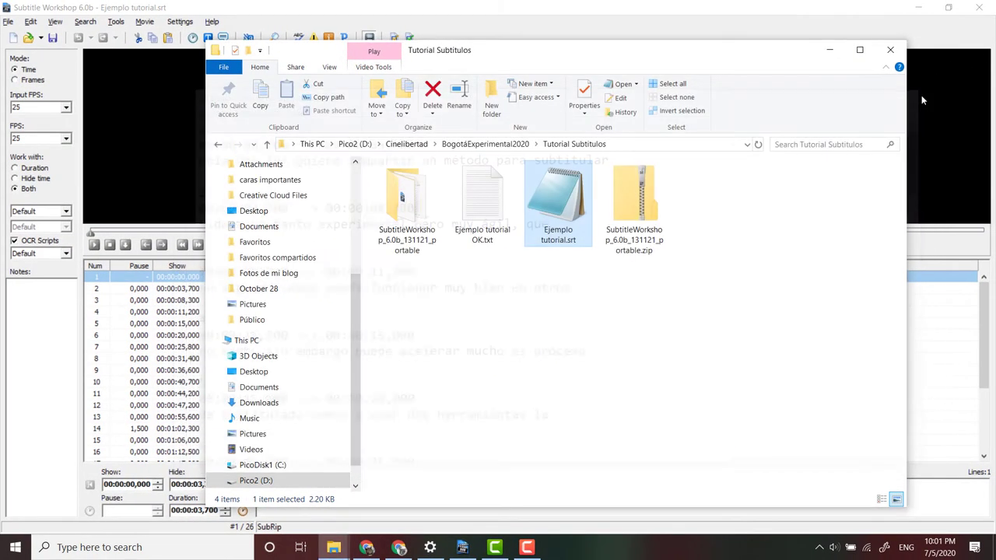
- Rename Ejemplo tutorial OK.txt to Ejemplo tutorial OK.srt and accept the extension change
left_click(482, 225)
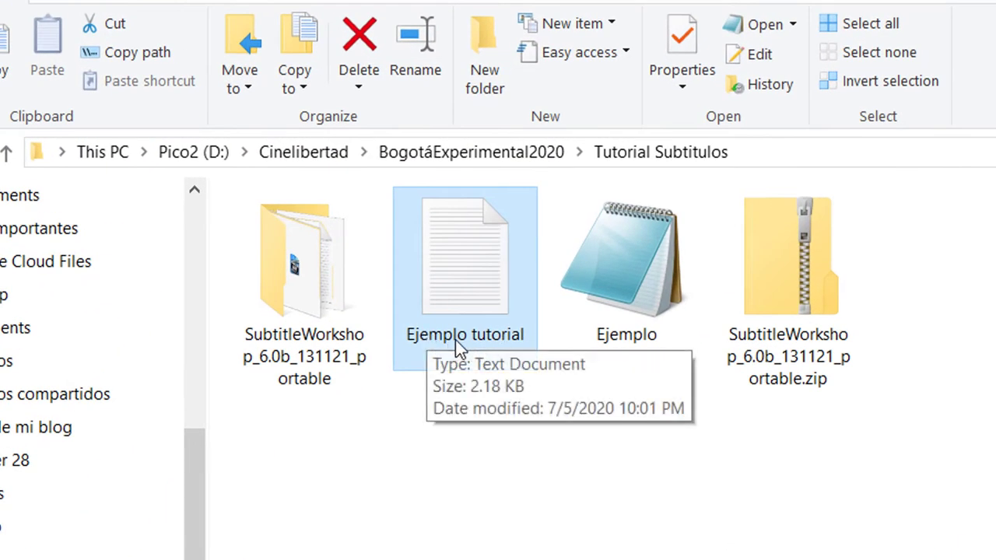
left_click(485, 358)
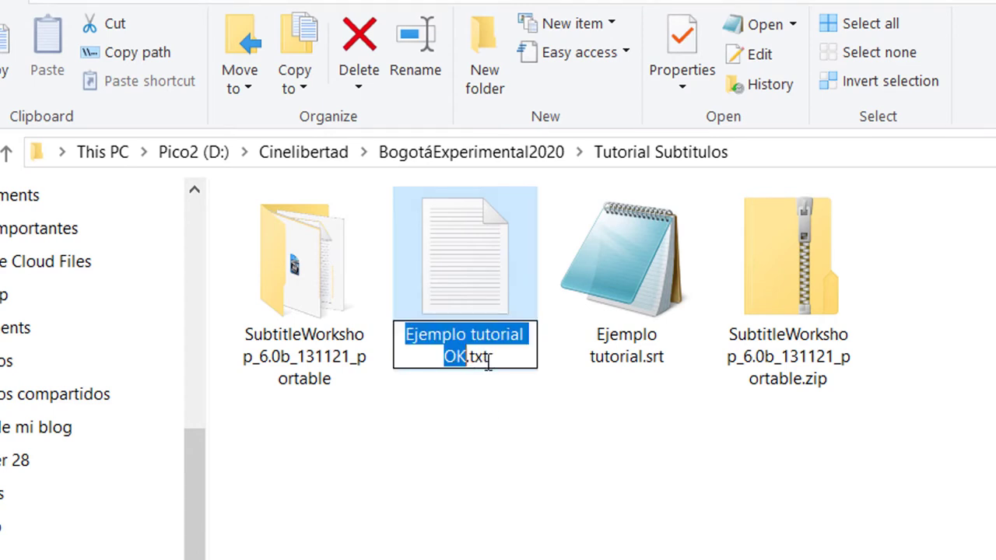
left_click(484, 356)
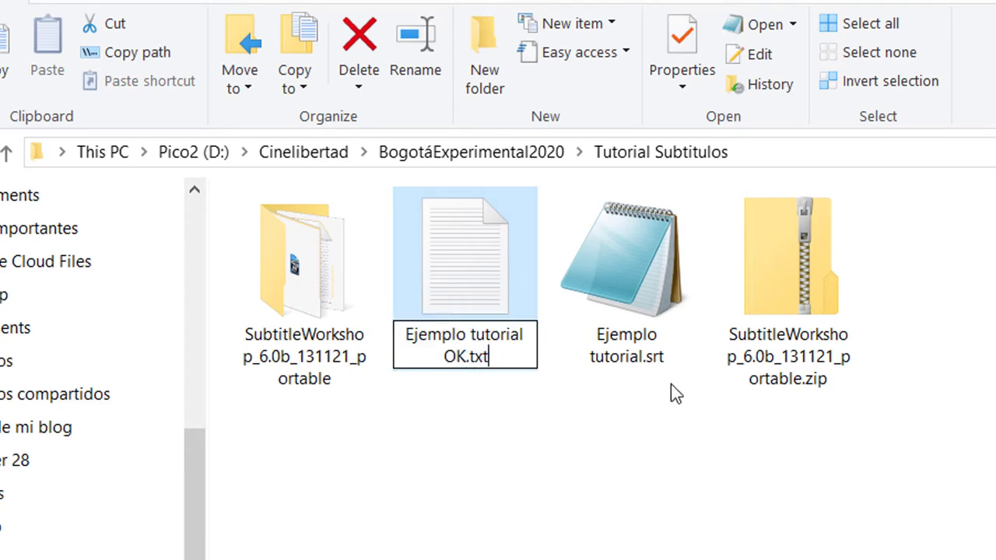
key("BackSpace")
key("BackSpace")
key("BackSpace")
type("srt")
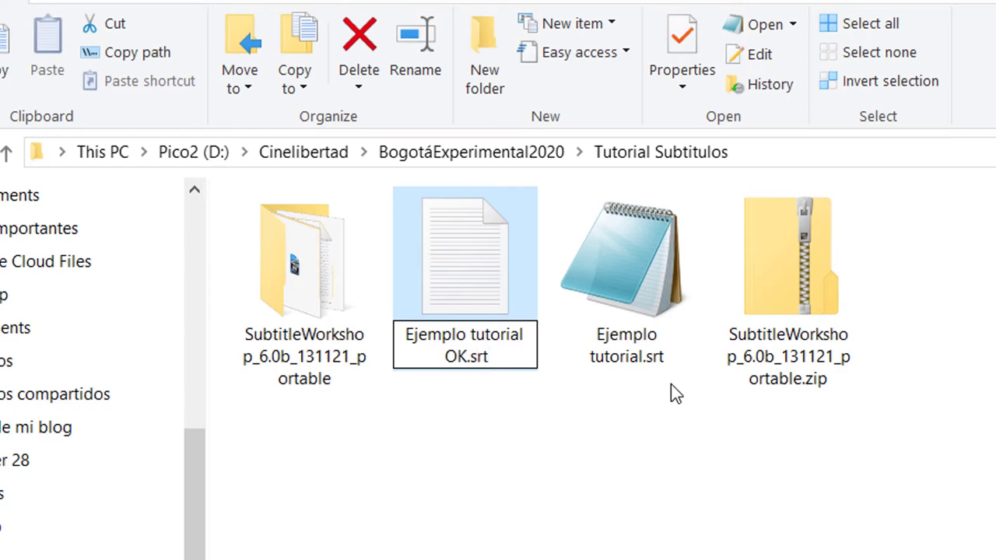
key("Return")
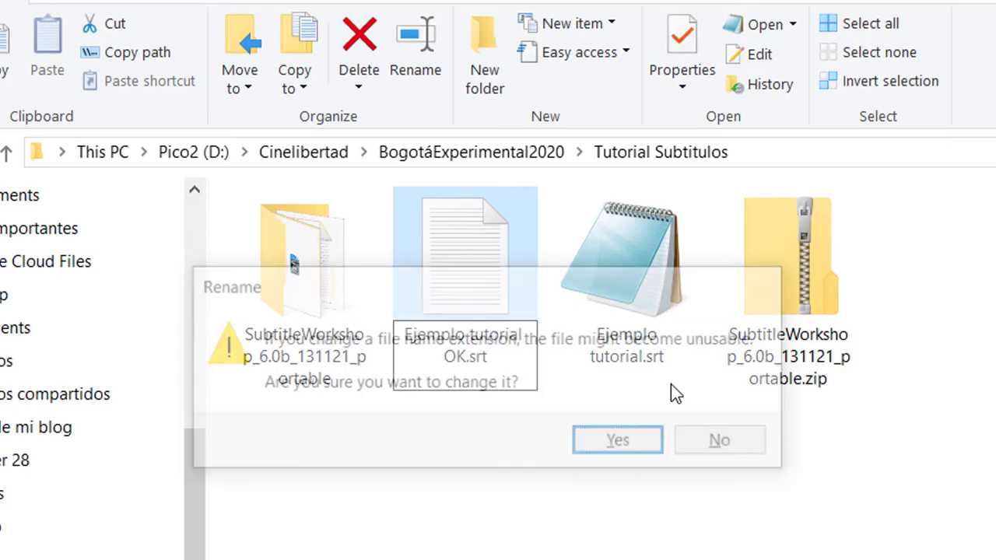
left_click(622, 448)
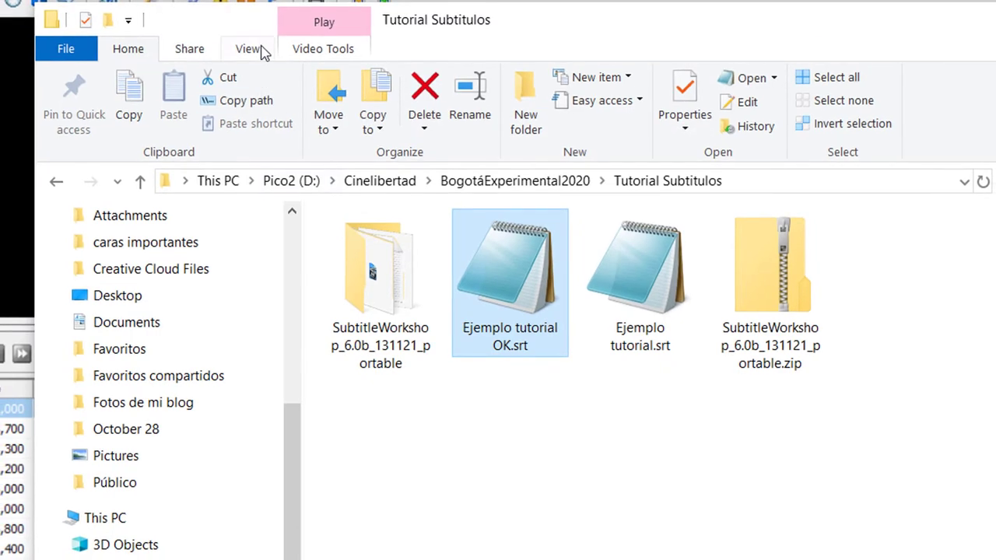
- Toggle the display of file name extensions in the Tutorial Subtitulos folder, ending with the extensions hidden
left_click(261, 50)
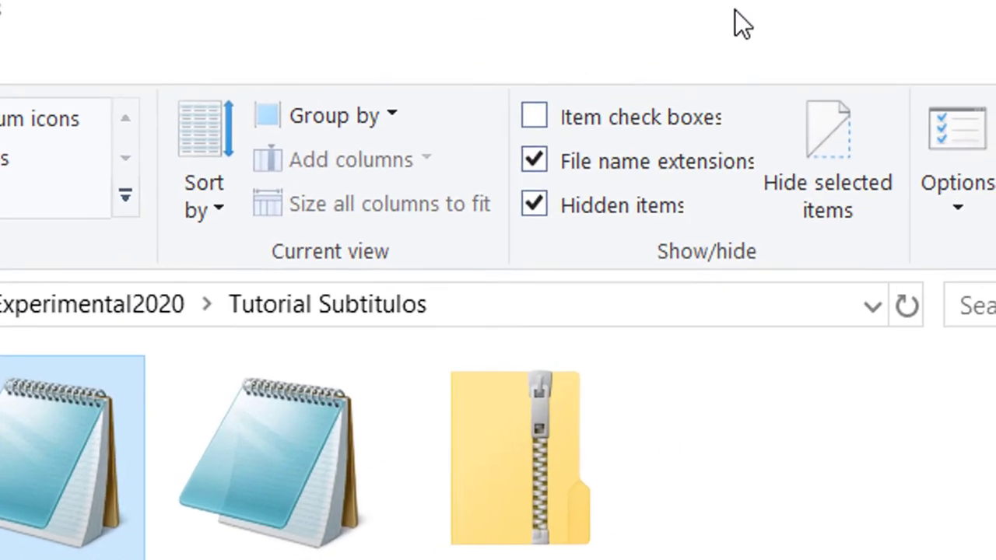
left_click(589, 169)
left_click(609, 166)
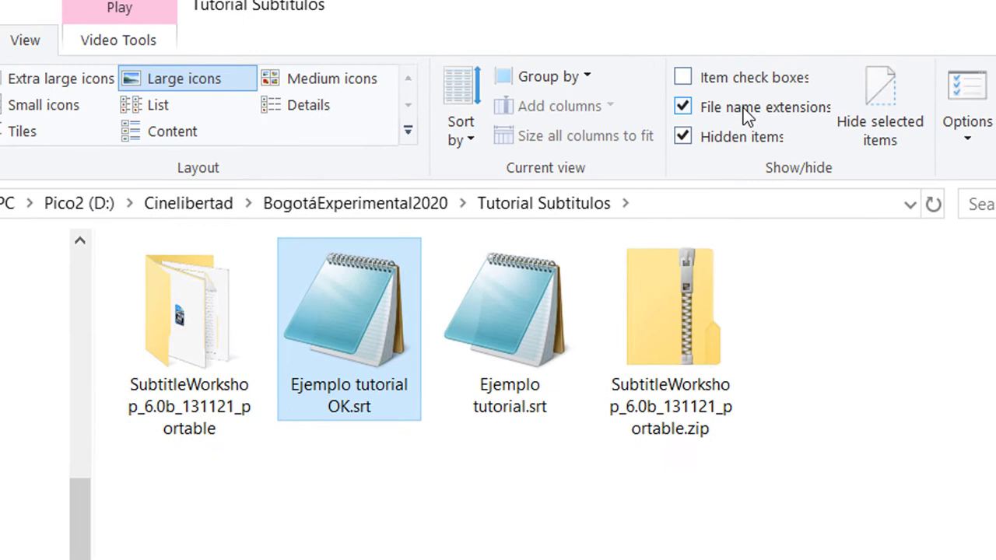
left_click(599, 169)
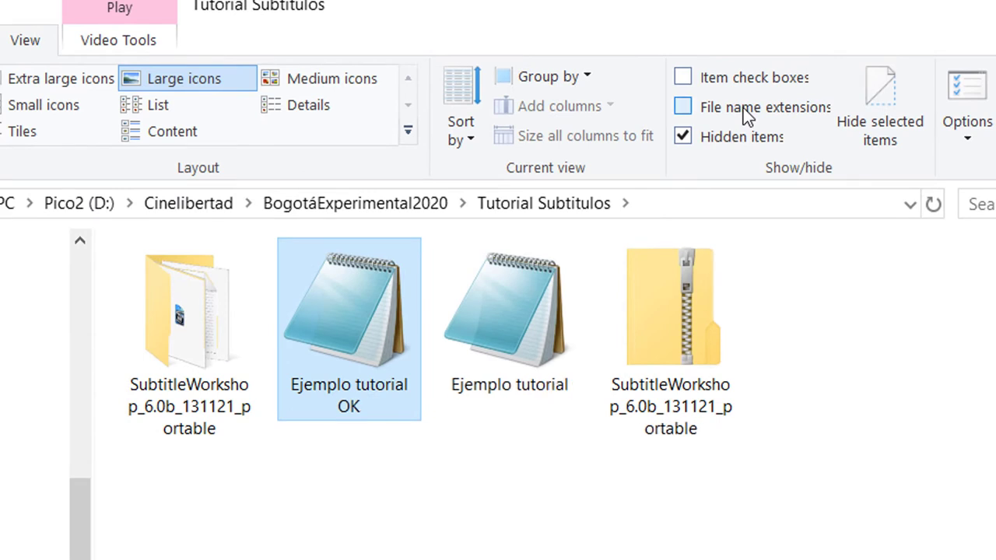
- Show file name extensions in the Tutorial Subtitulos folder and load Ejemplo tutorial OK.srt into Subtitle Workshop
left_click(747, 115)
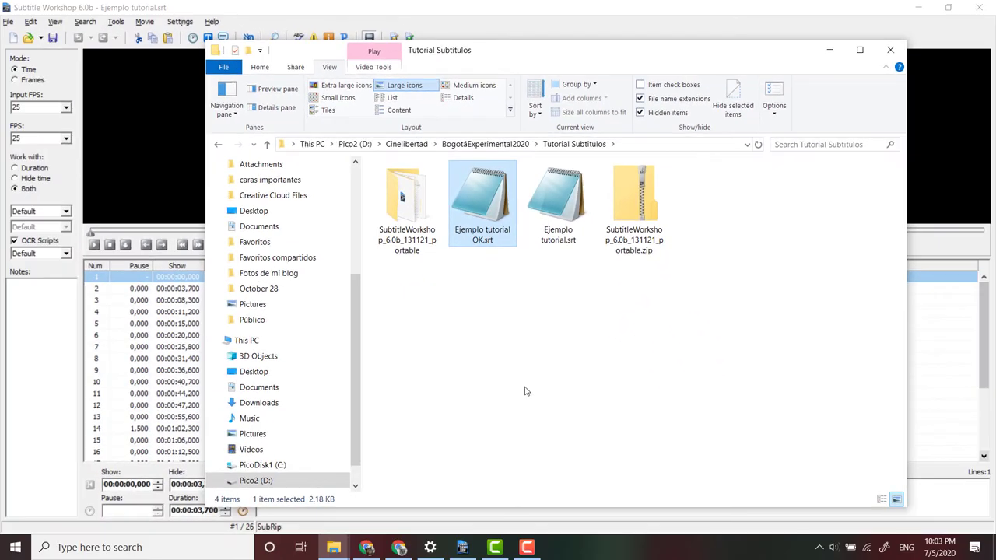
double_click(499, 187)
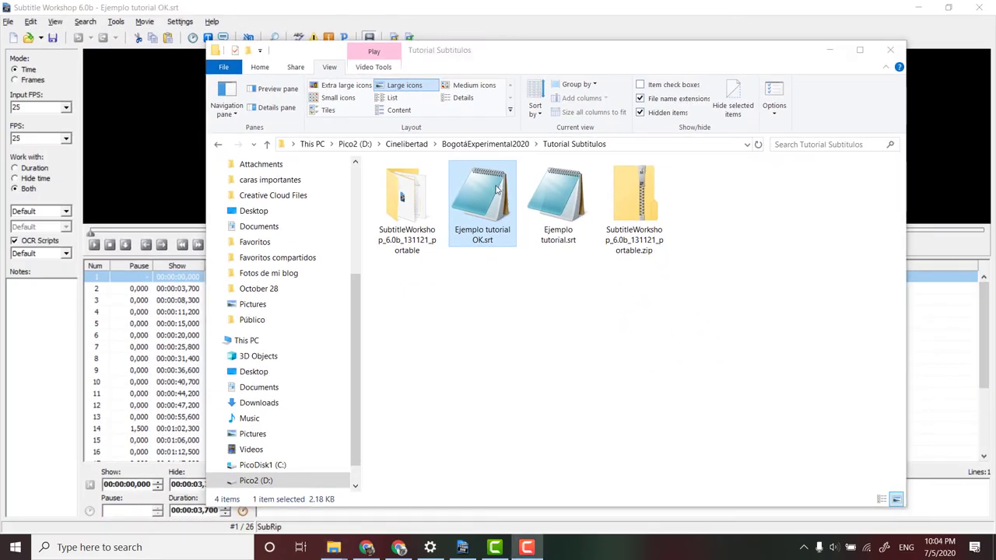
left_click_drag(495, 193, 140, 375)
left_click(287, 5)
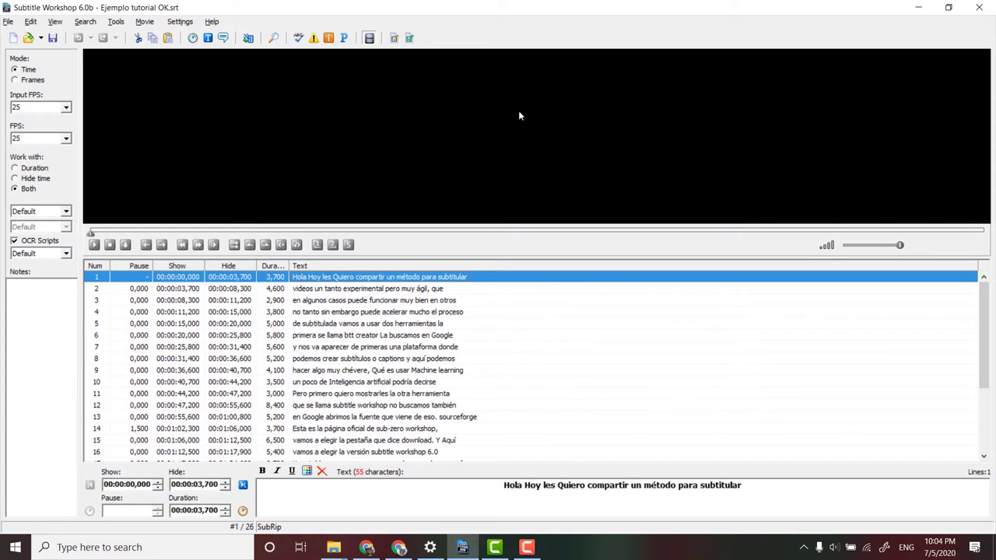
- Load the video Parte1 tutorial.mp4 from folder 25 alongside the subtitles and pause its playback
mouse_move(333, 546)
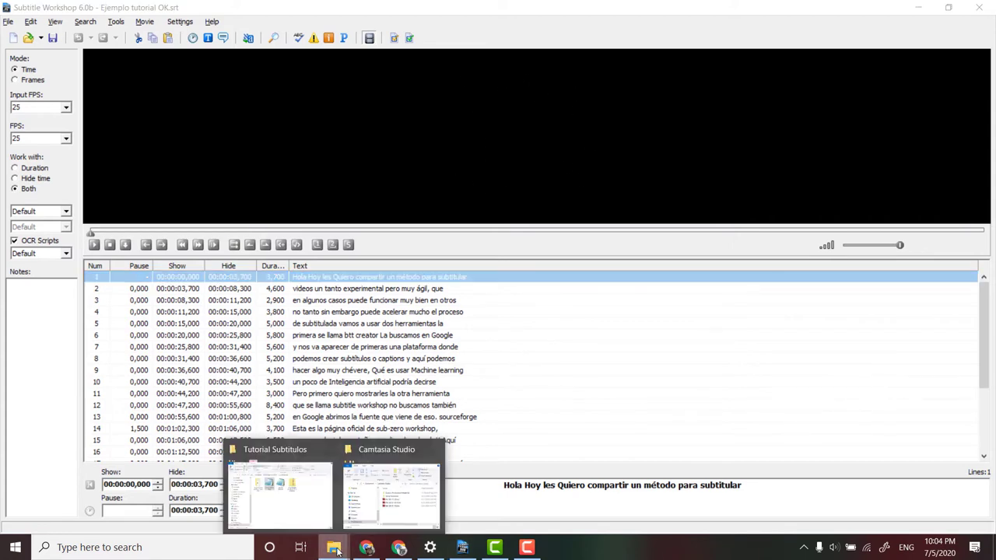
left_click(311, 497)
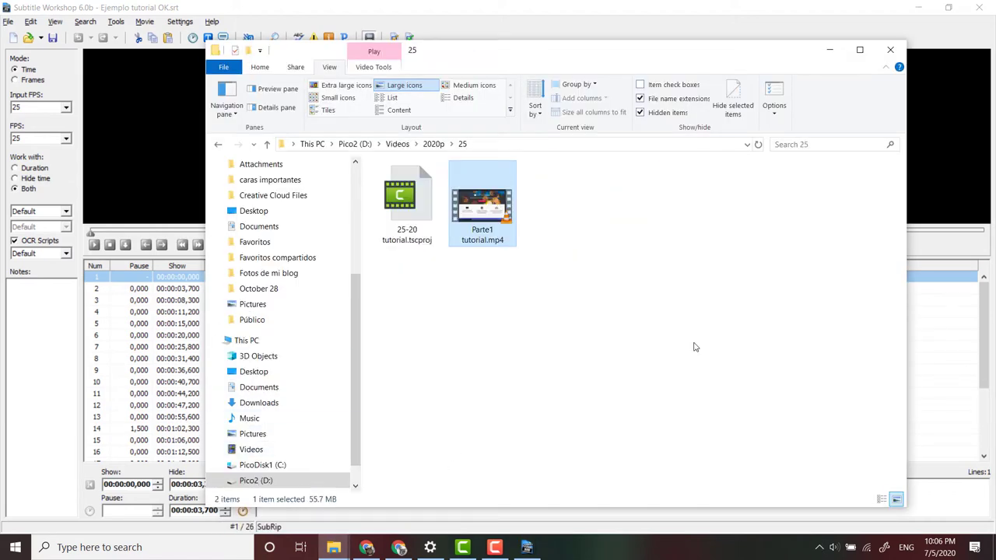
left_click_drag(482, 204, 175, 165)
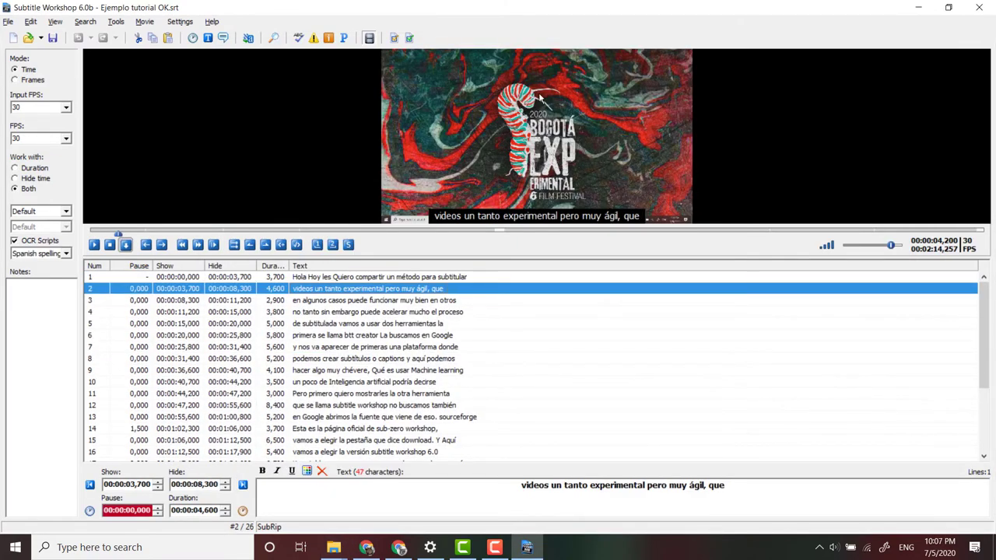
right_click(504, 108)
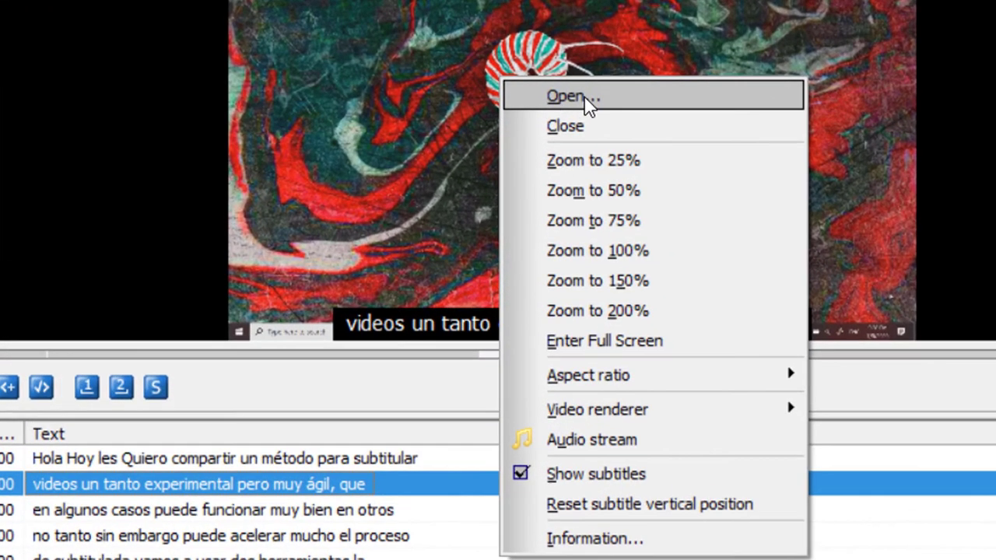
left_click(575, 94)
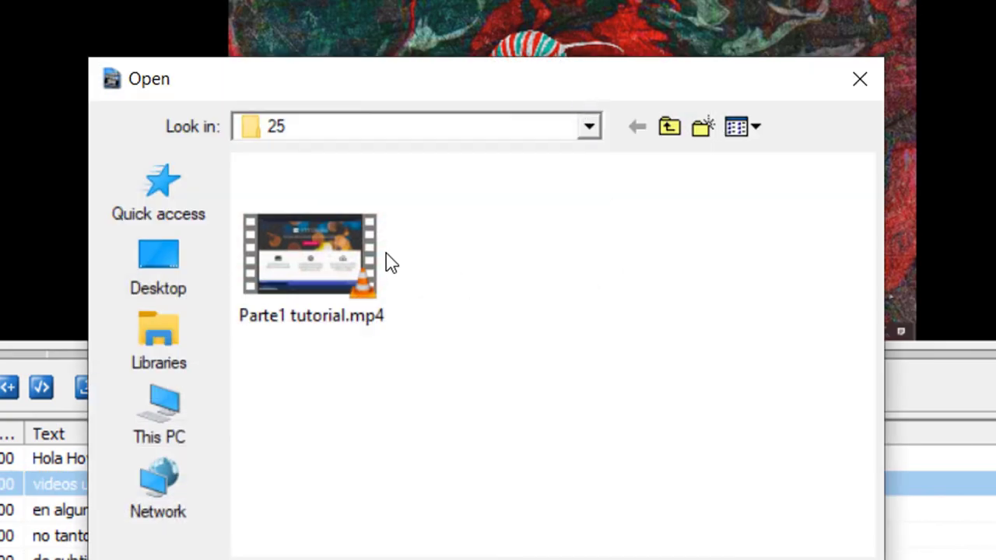
double_click(327, 255)
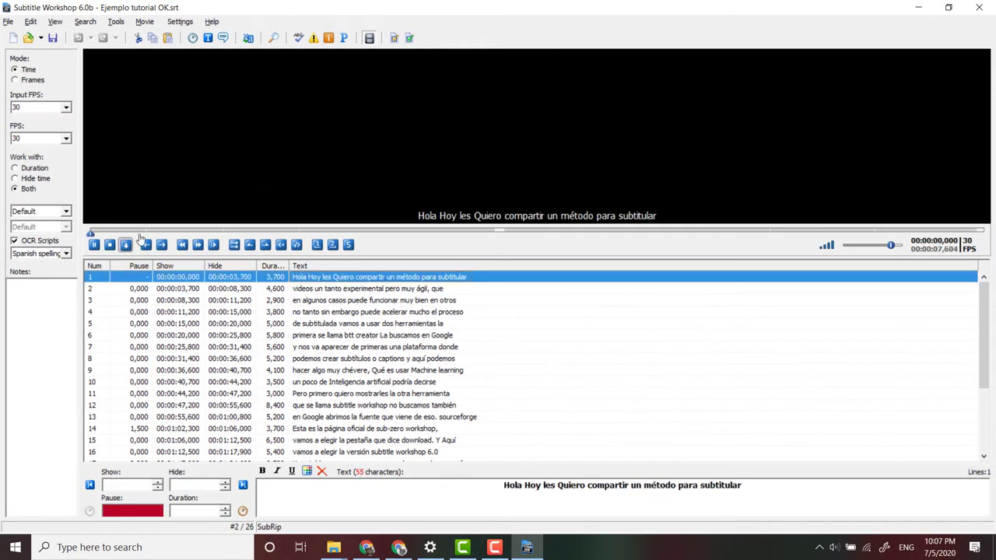
left_click(94, 245)
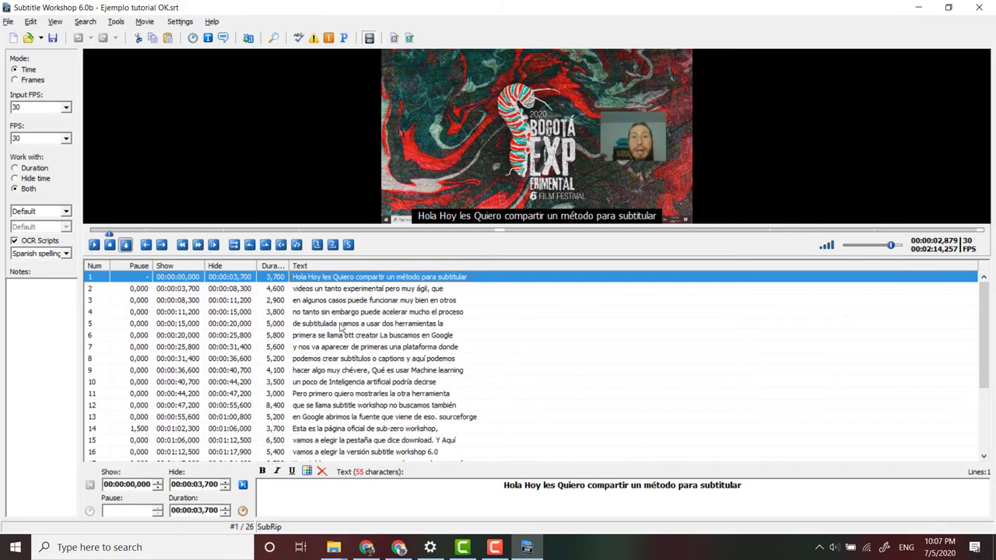
- Correct "btt creator" to "VTT Creator" in the text of subtitle 6
left_click(245, 299)
left_click(390, 334)
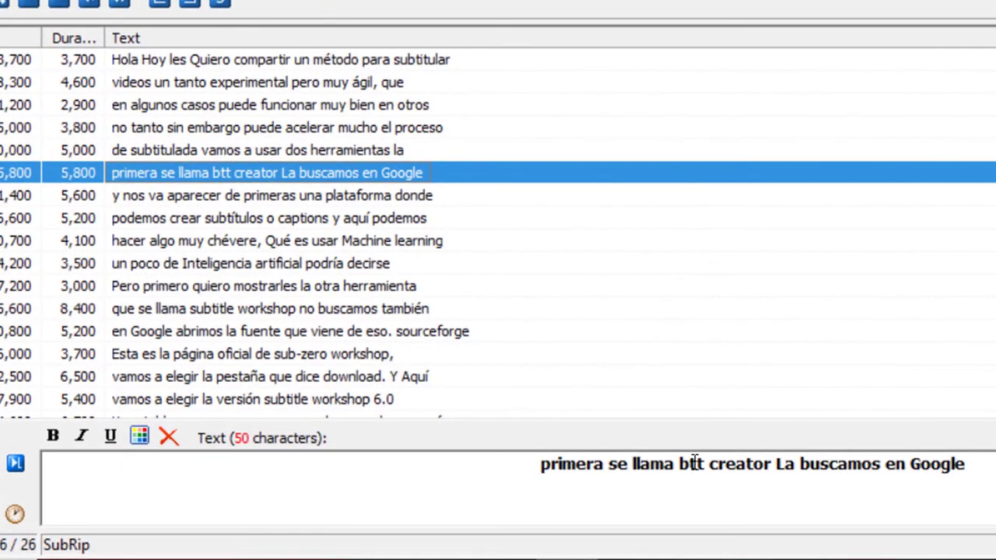
left_click(589, 485)
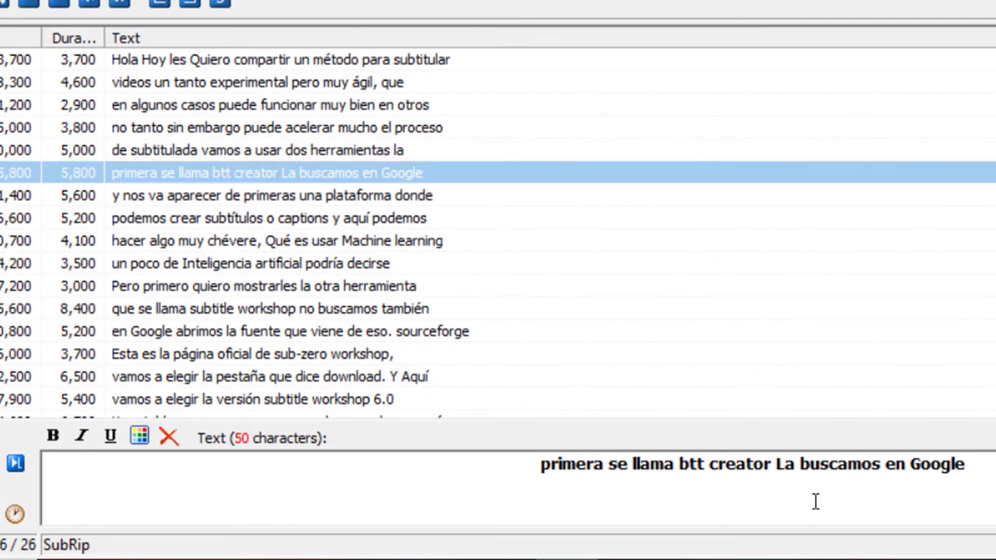
key("BackSpace")
key("Delete")
key("Delete")
type("VTT")
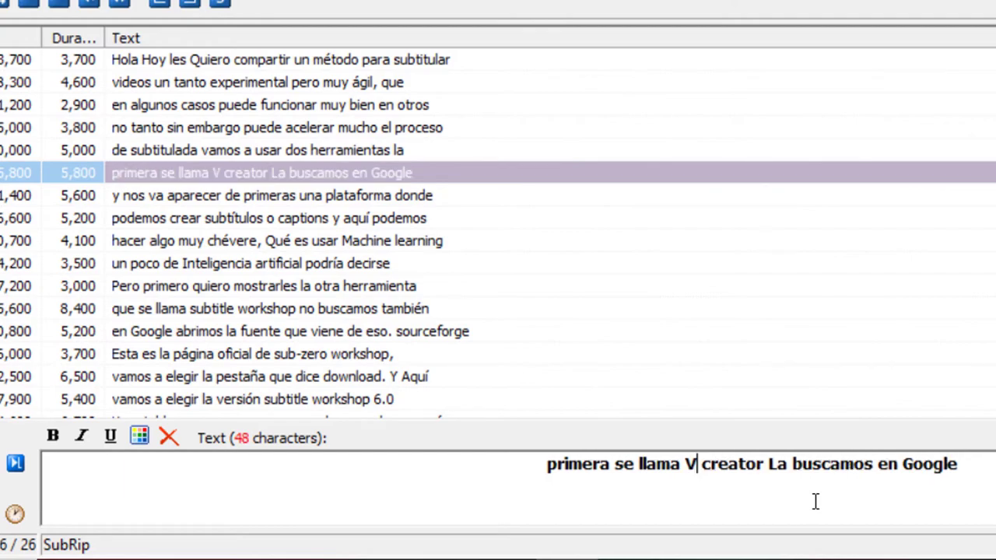
key("Right")
type("C")
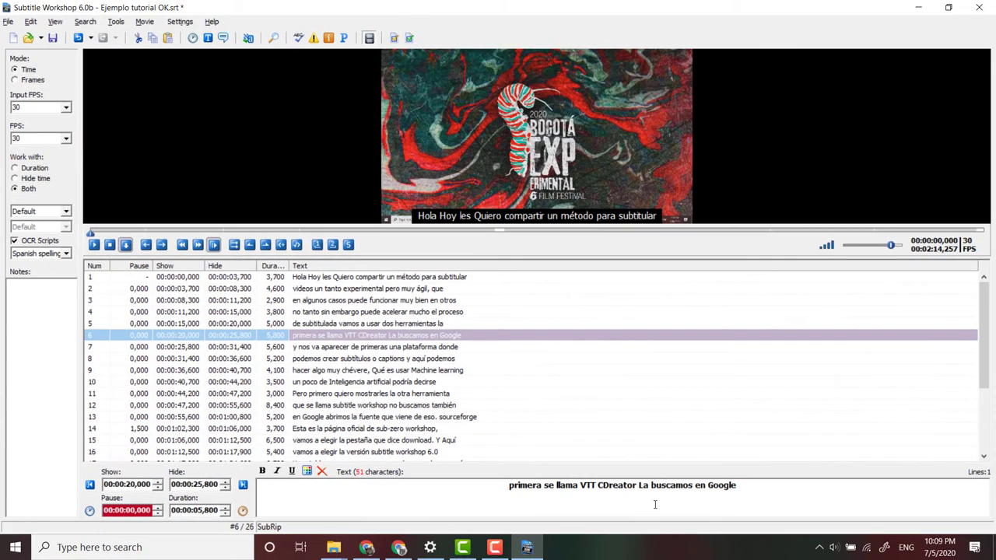
key("Delete")
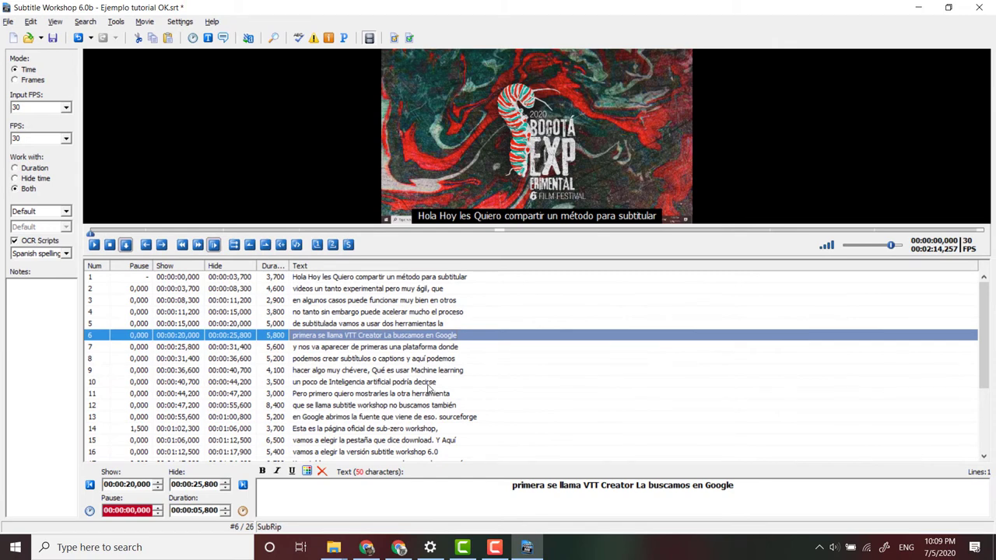
- Turn on translator mode for the subtitle list
scroll(411, 349, "down", 1)
scroll(410, 349, "up", 1)
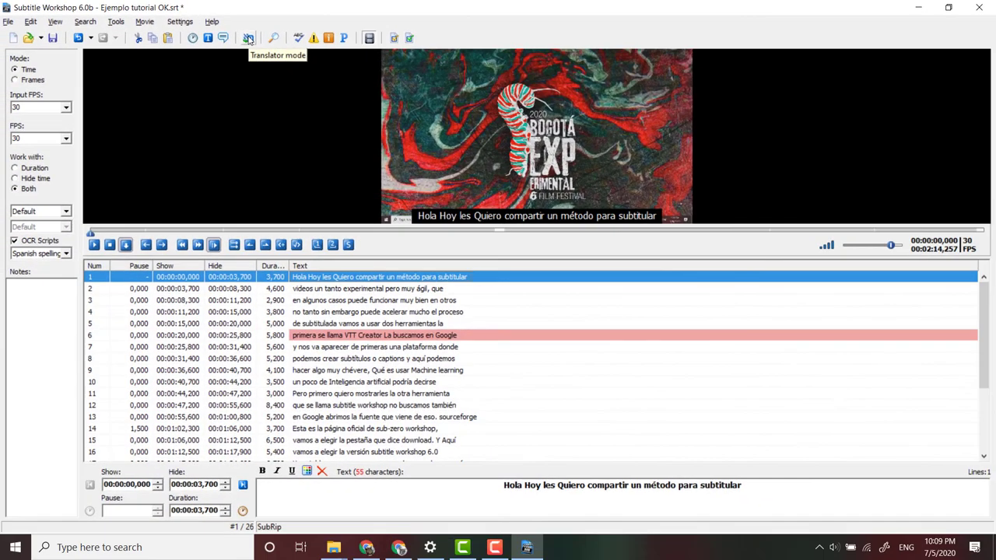
left_click(482, 99)
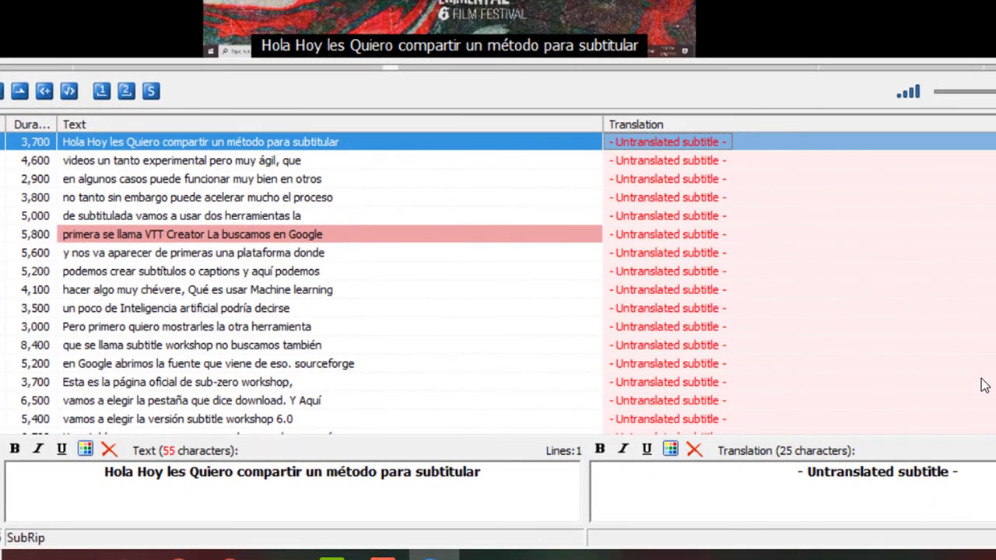
- Translate the first subtitle as "Hello. Today I want to share a subtitling method"
left_click(976, 477)
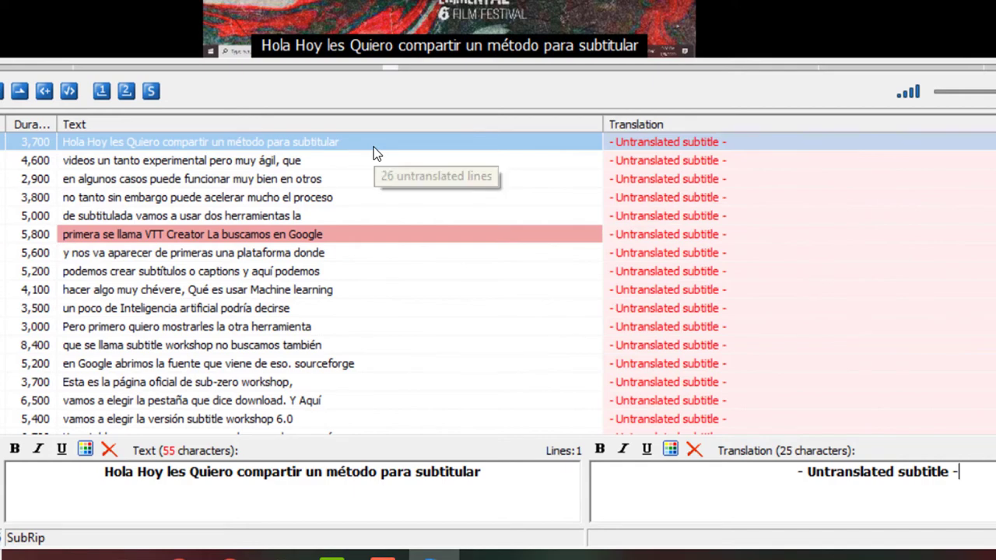
left_click(285, 148)
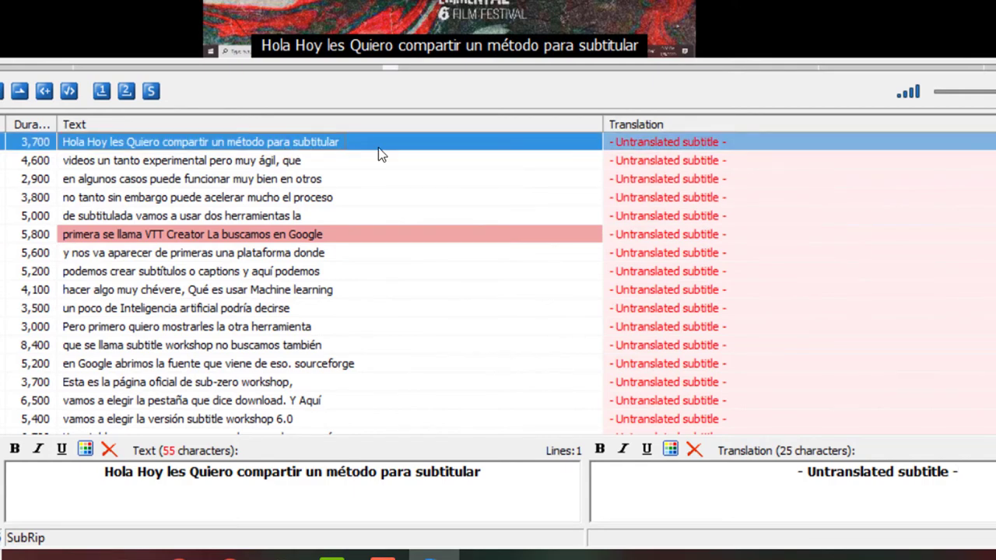
left_click_drag(962, 485, 618, 461)
type("H")
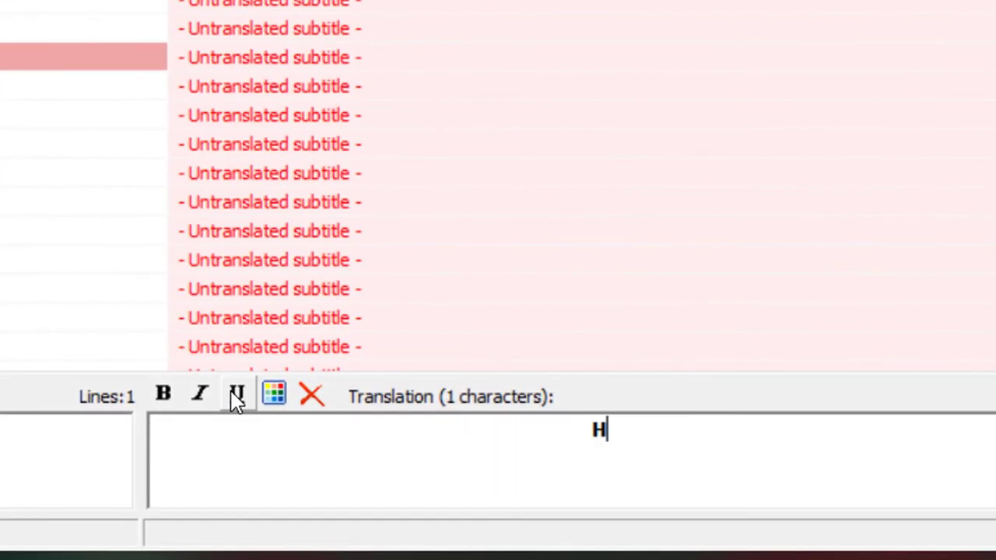
type("illo. ")
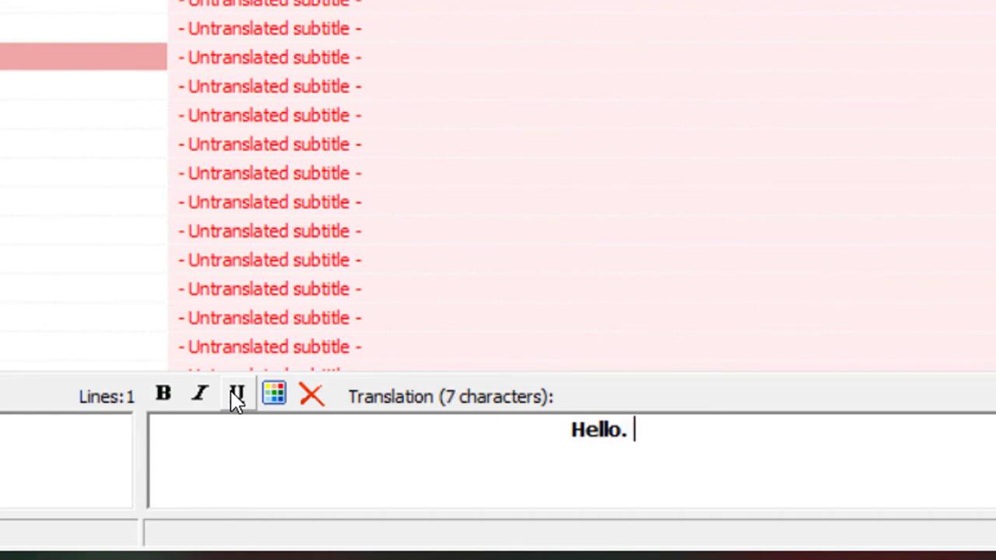
type("Today I want to share a subtitling ")
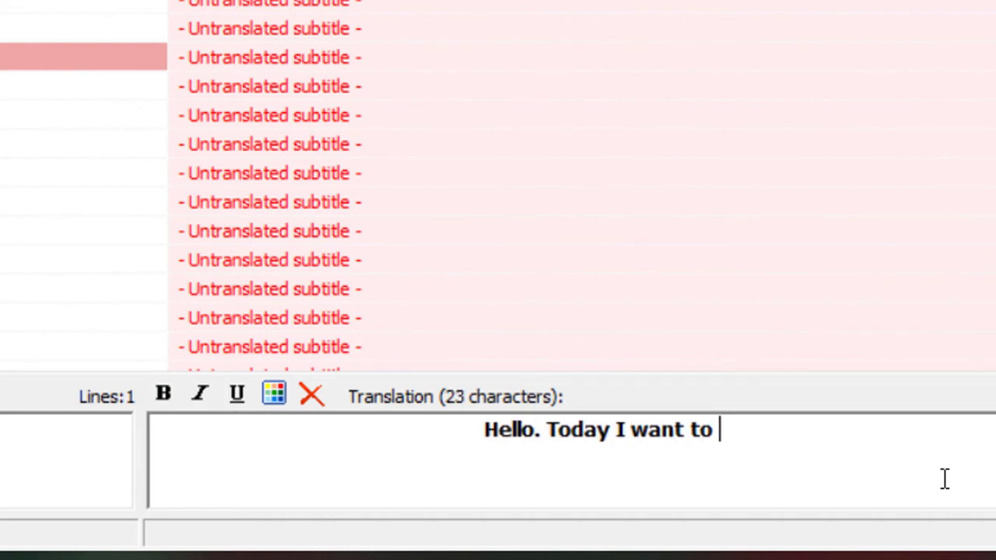
type("method")
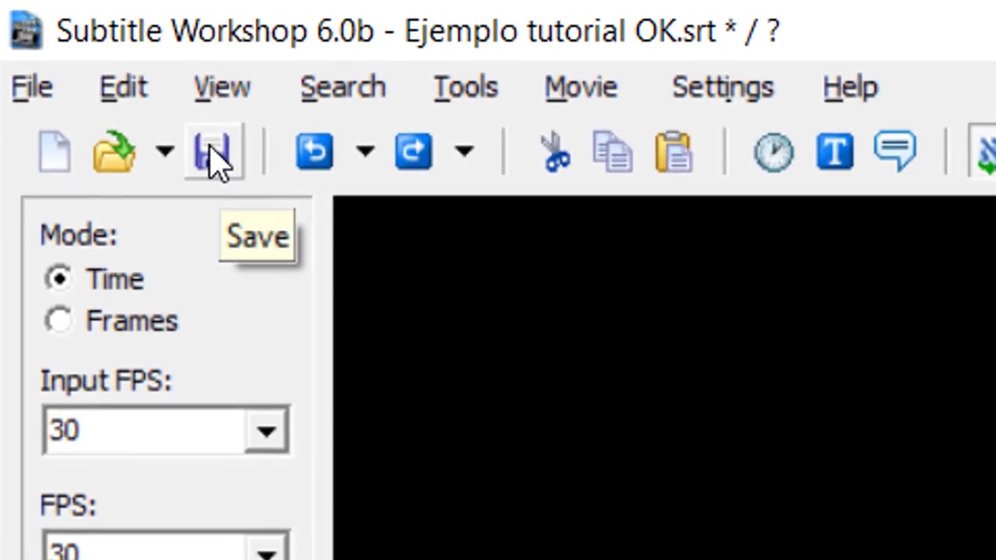
- Save the original subtitles and save the translated ones in SubRip format as "subtitulos en ingles" in folder 25
left_click(215, 161)
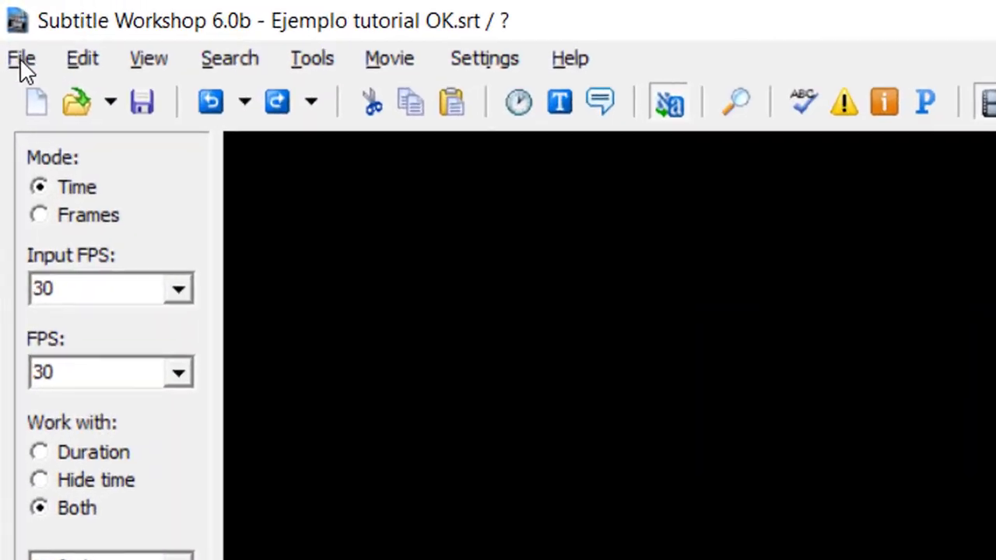
left_click(23, 67)
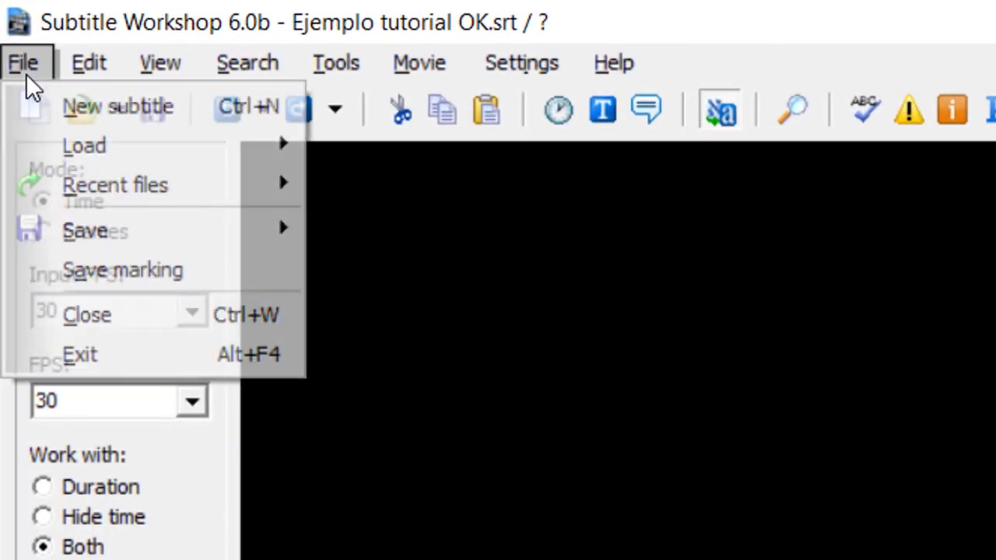
mouse_move(94, 216)
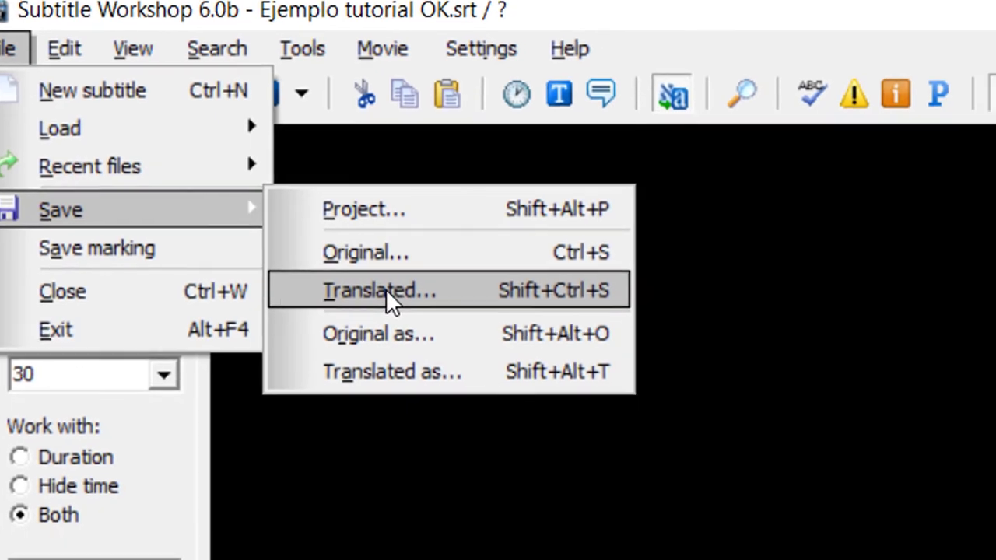
left_click(381, 292)
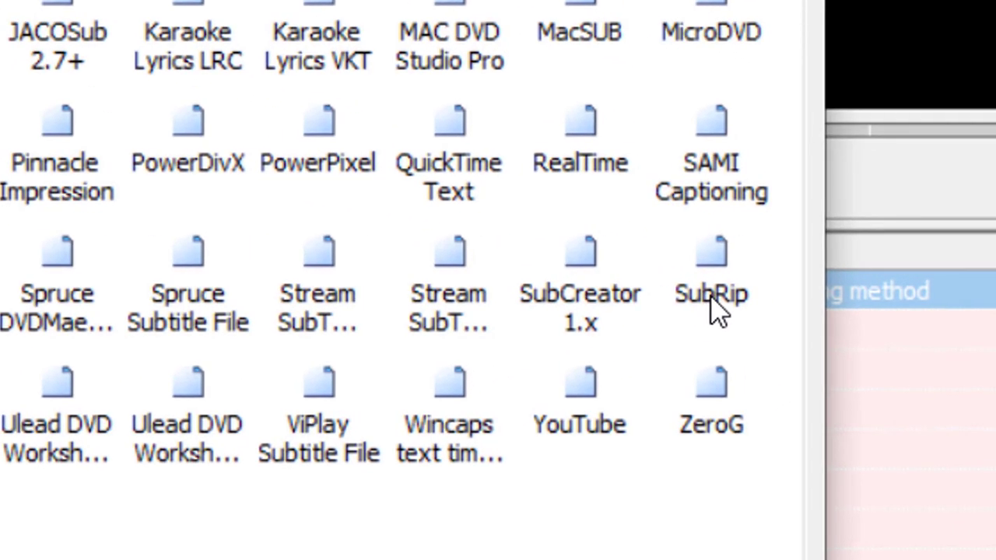
left_click(832, 293)
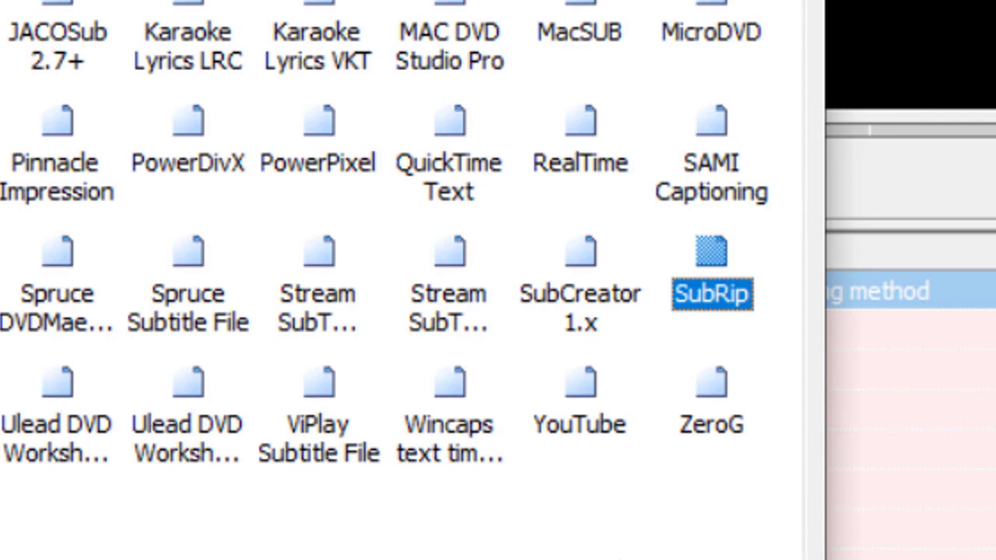
double_click(720, 297)
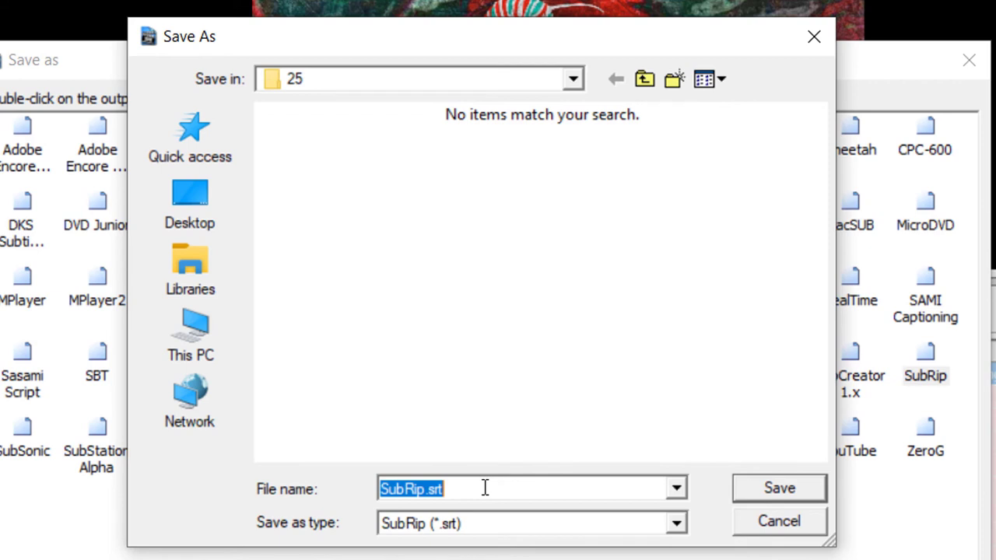
type("subtit")
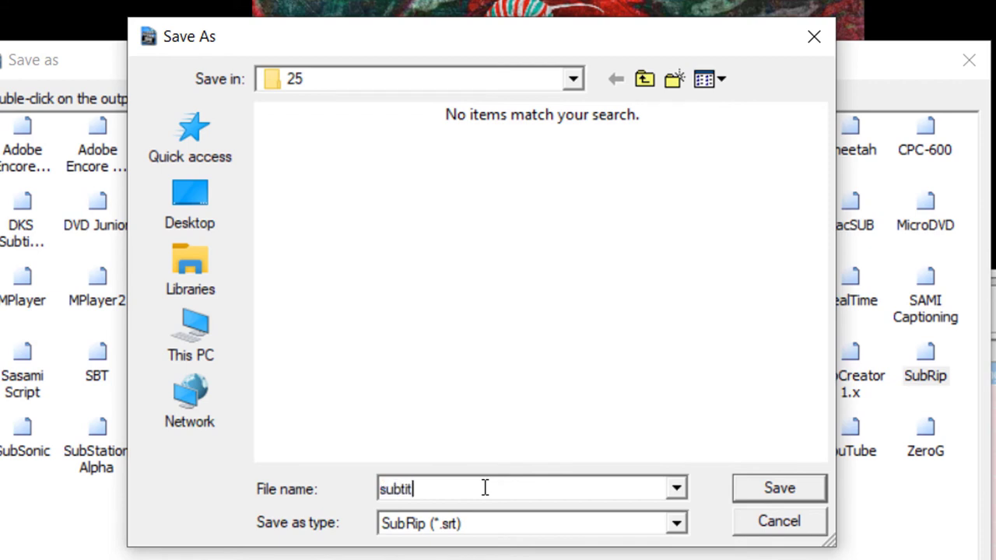
type("ulos en ingles")
left_click(790, 494)
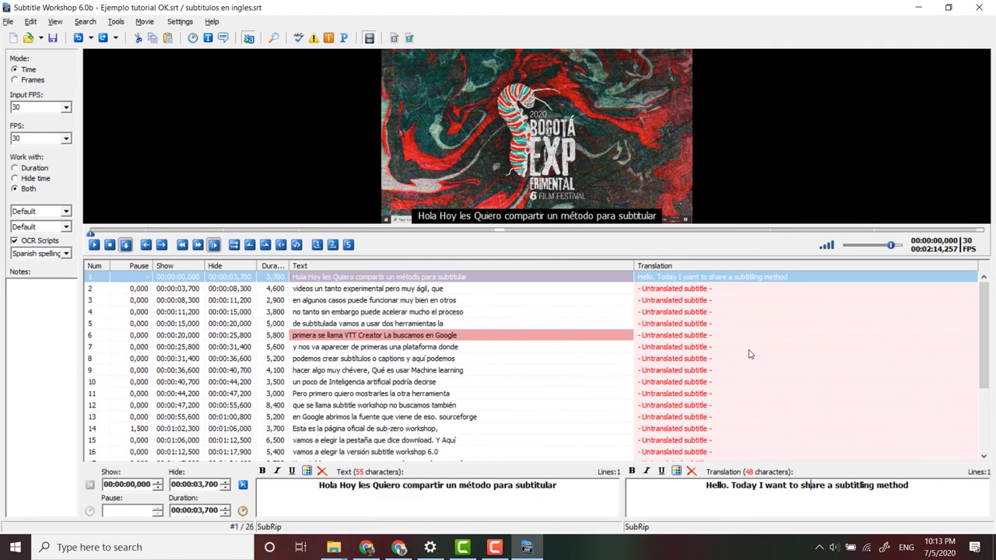
- Open VLC media player and load the tutorial video into it from its folder
key("super")
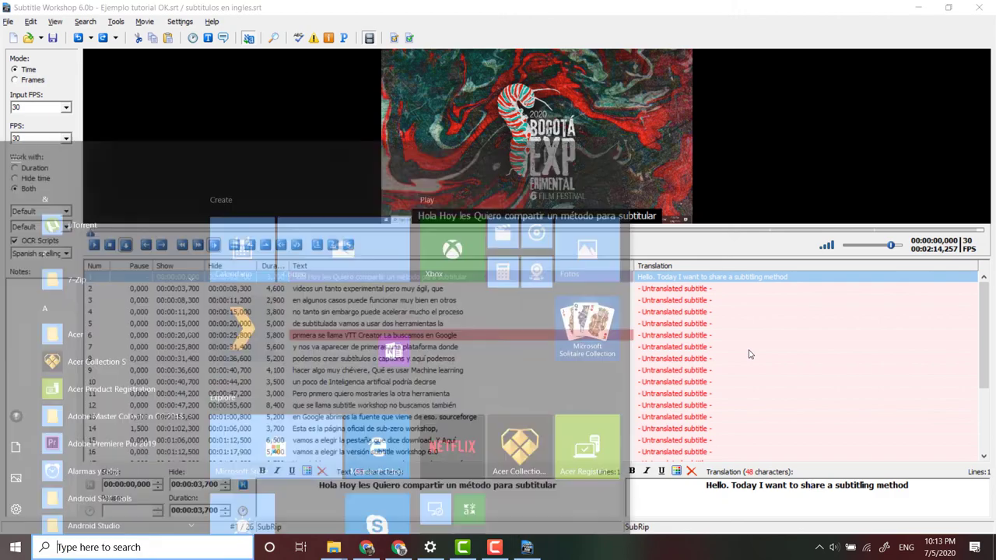
type("vlc")
key("Return")
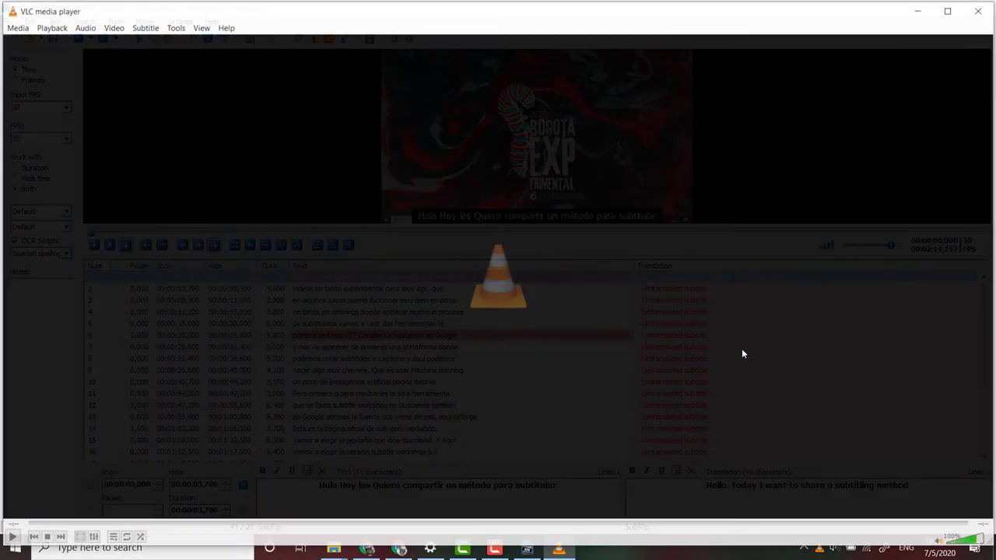
left_click(333, 546)
left_click_drag(483, 204, 187, 283)
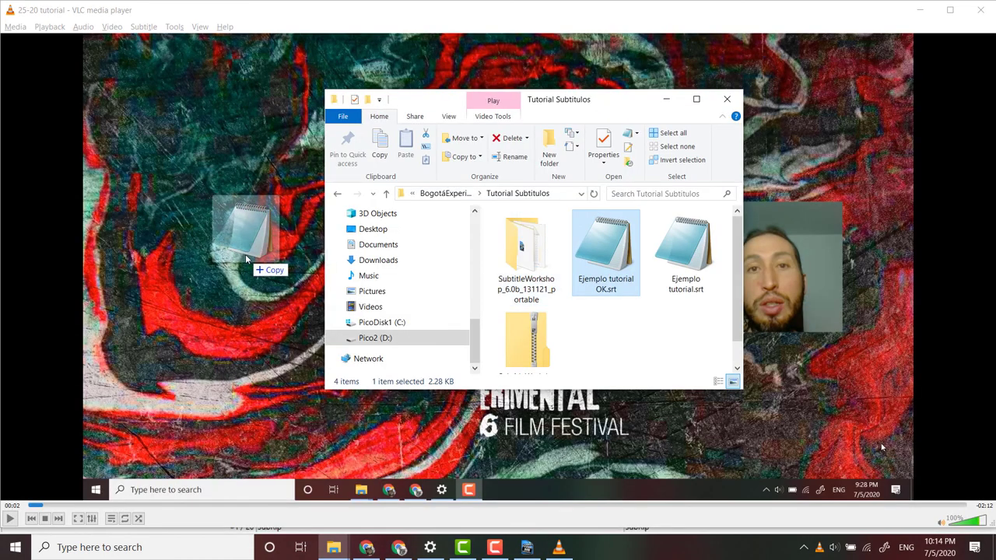